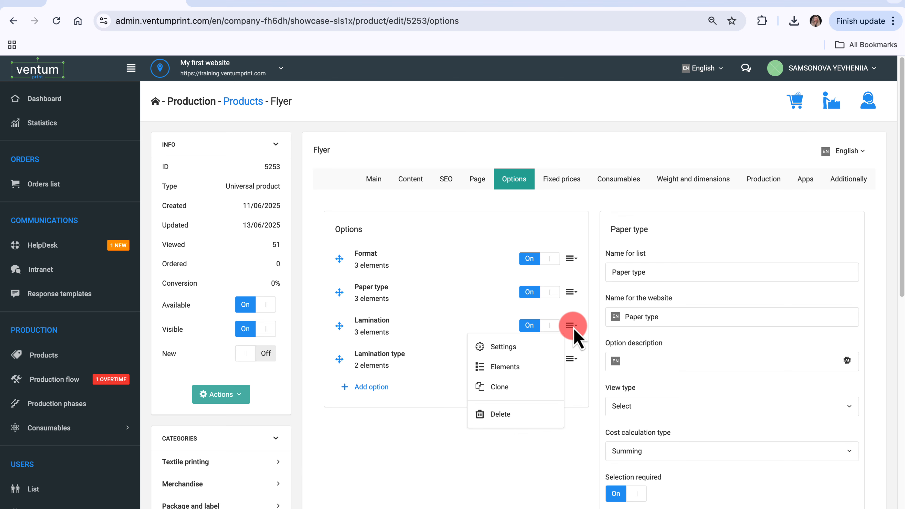
Step: Open the Lamination option's settings and bring up the available view types
click(552, 353)
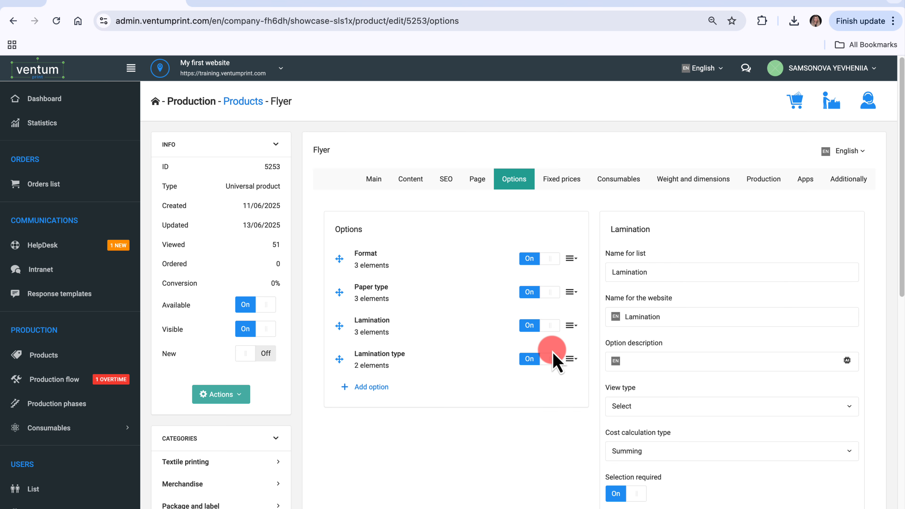
click(741, 409)
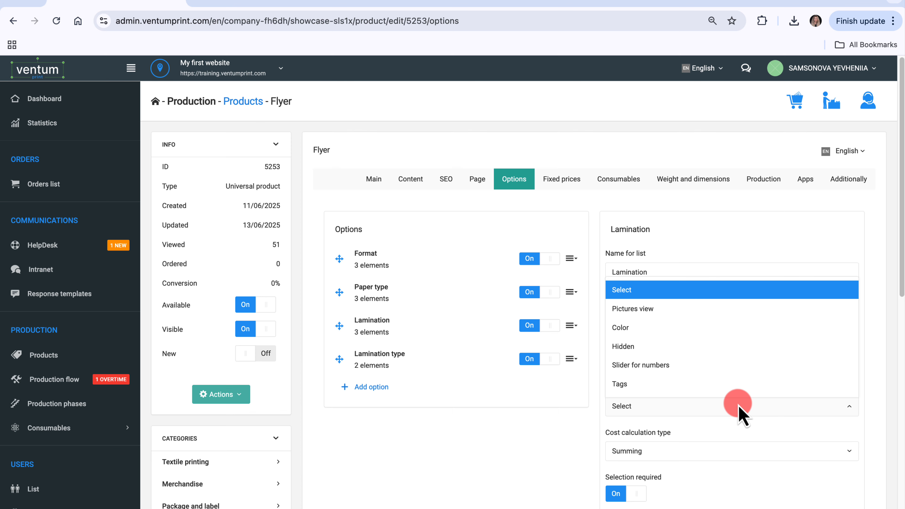
click(718, 309)
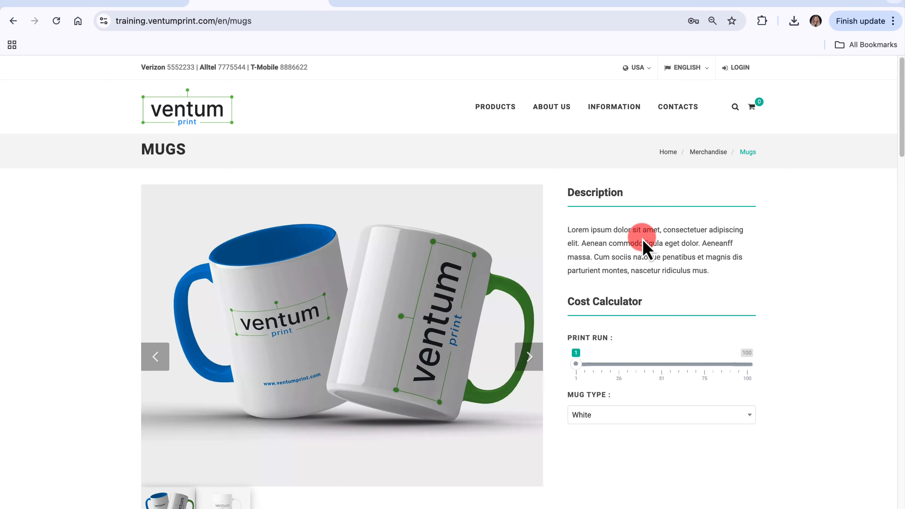
Step: On the website's Mugs product page, examine the picture-based choices for the Mug type
click(728, 416)
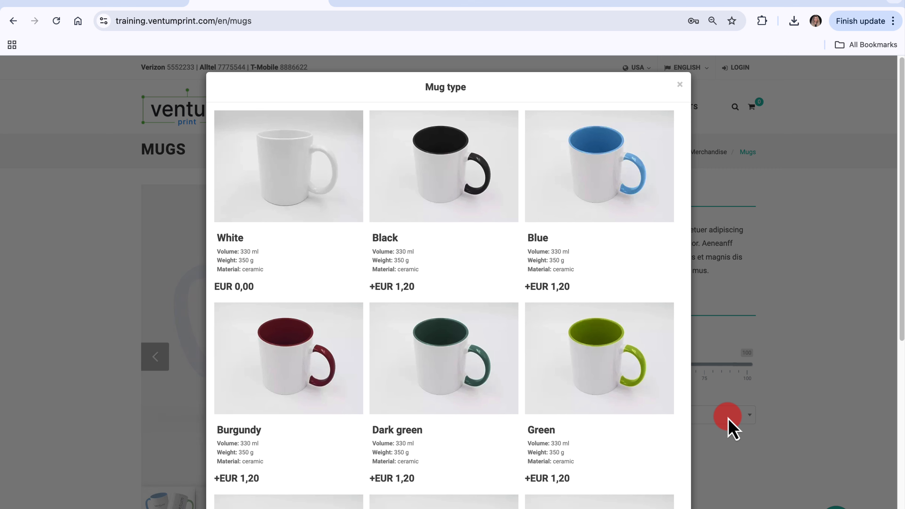
scroll(469, 351, down, 5)
scroll(469, 352, down, 3)
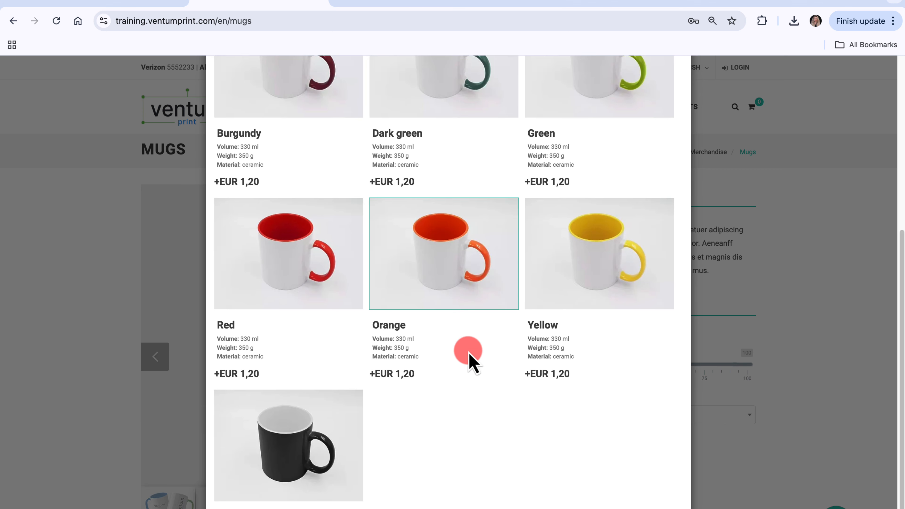
scroll(470, 355, up, 8)
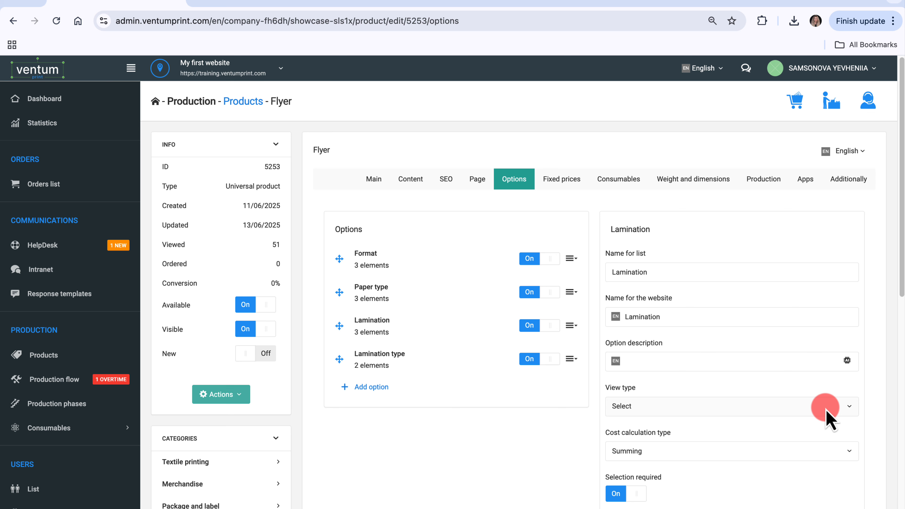
Step: In the product admin, set the Lamination option's view type to Pictures view and save its settings
click(827, 410)
click(771, 314)
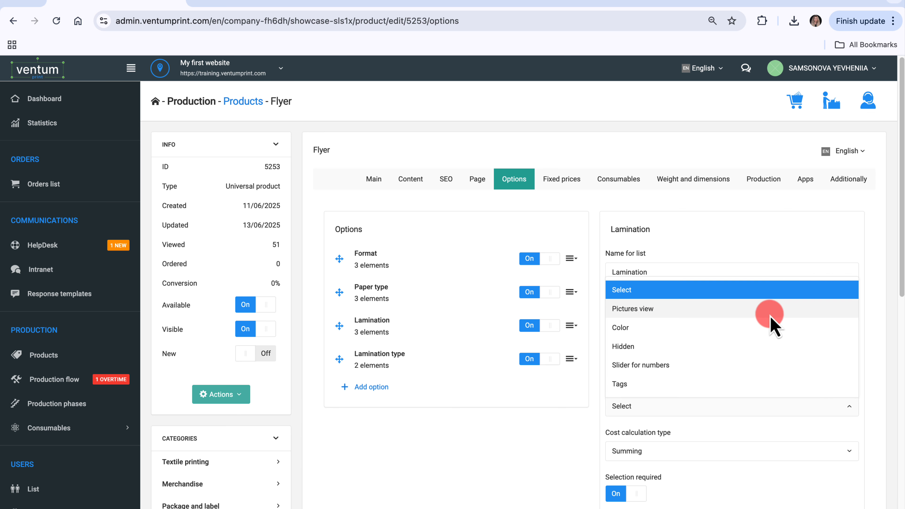
scroll(770, 314, down, 10)
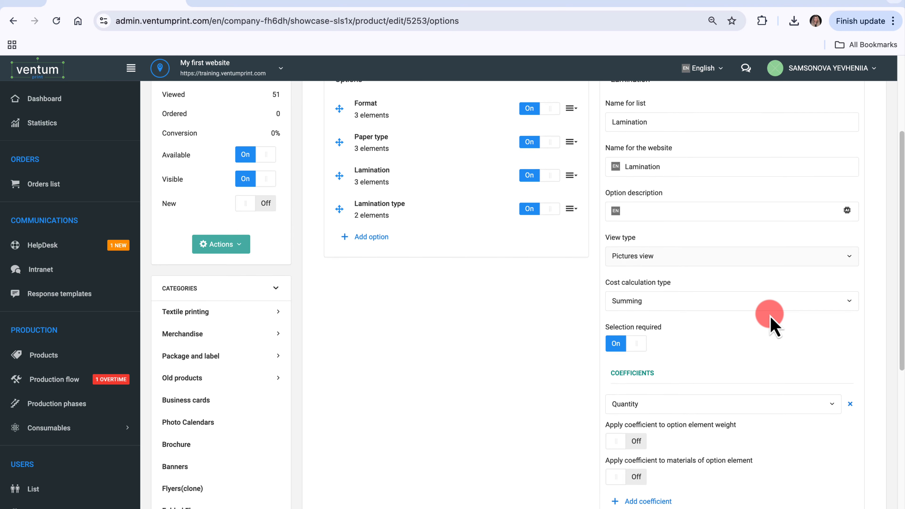
click(820, 467)
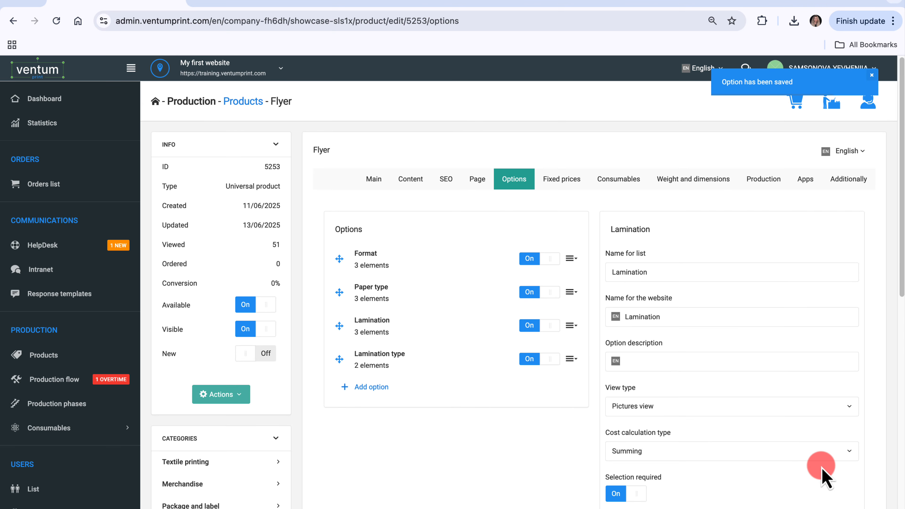
Step: Open the elements of the Lamination option and examine the settings of the No element
click(571, 325)
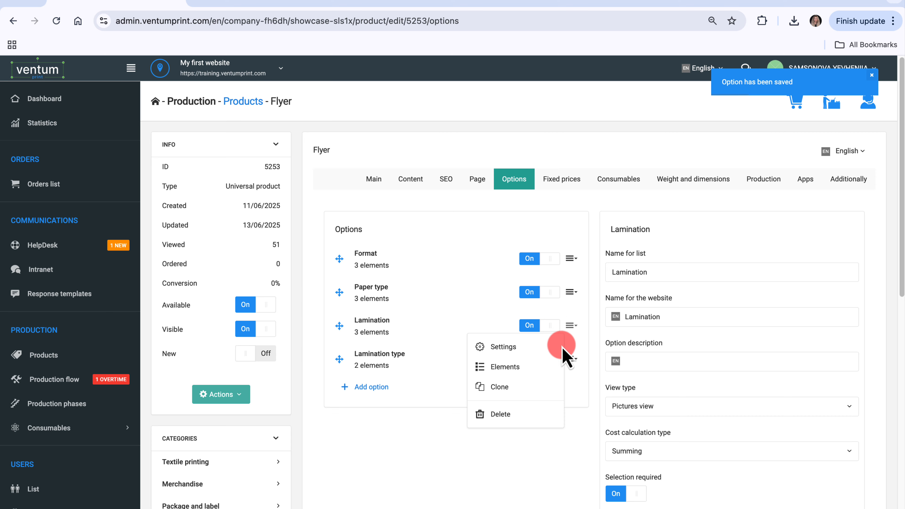
click(553, 371)
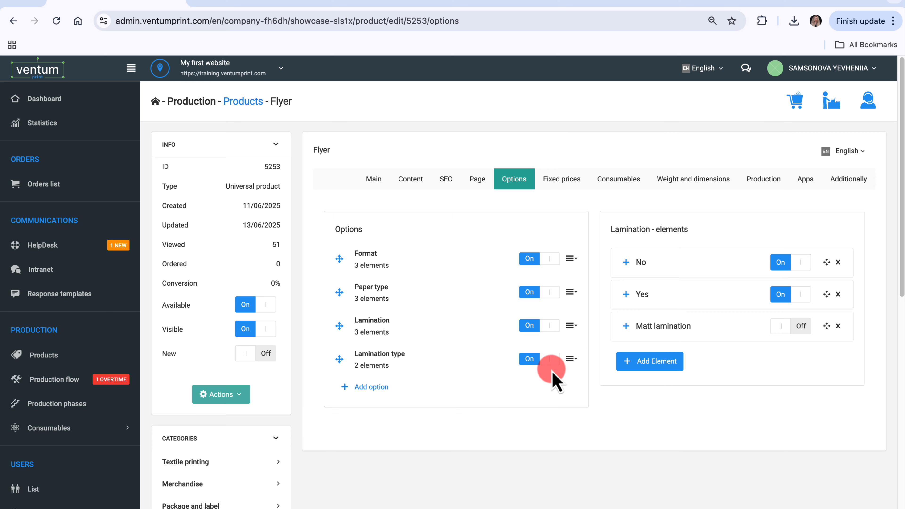
click(626, 262)
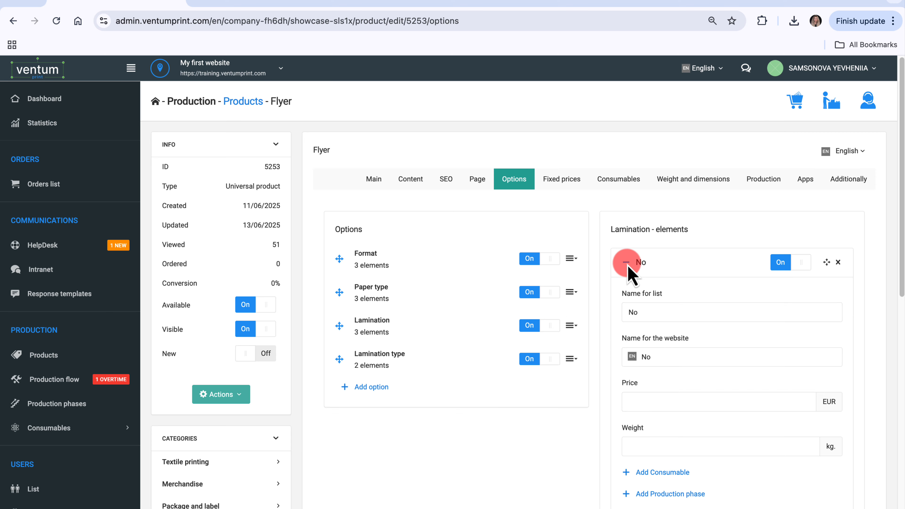
scroll(633, 344, down, 9)
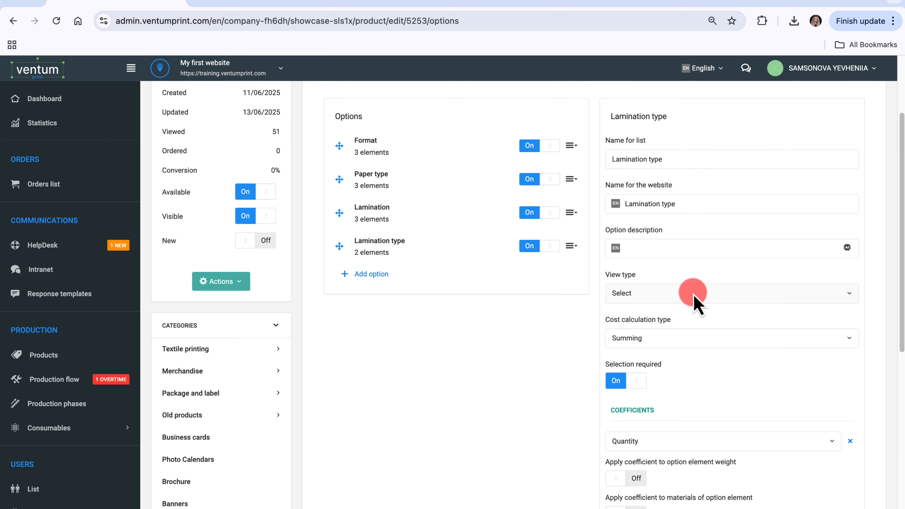
Step: Set the Lamination type option's view type to Color and save the option
click(695, 293)
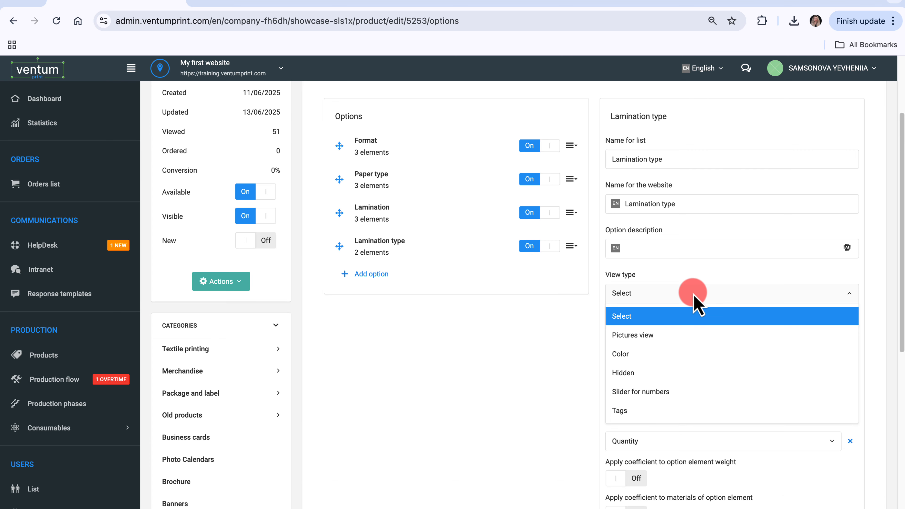
click(691, 354)
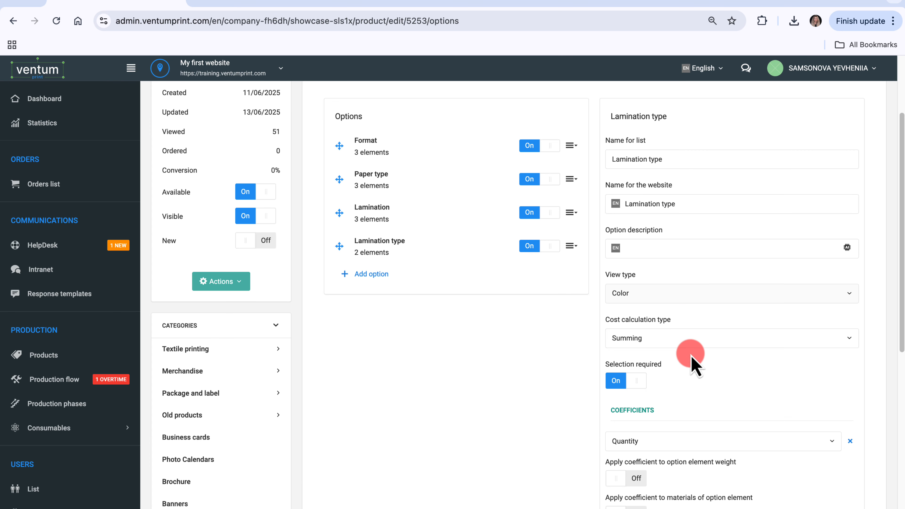
scroll(694, 364, down, 10)
click(806, 396)
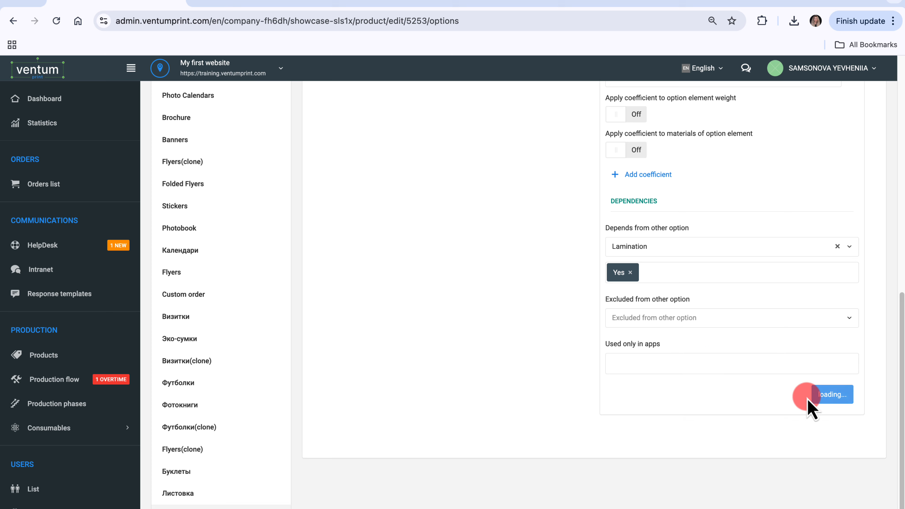
scroll(809, 401, up, 10)
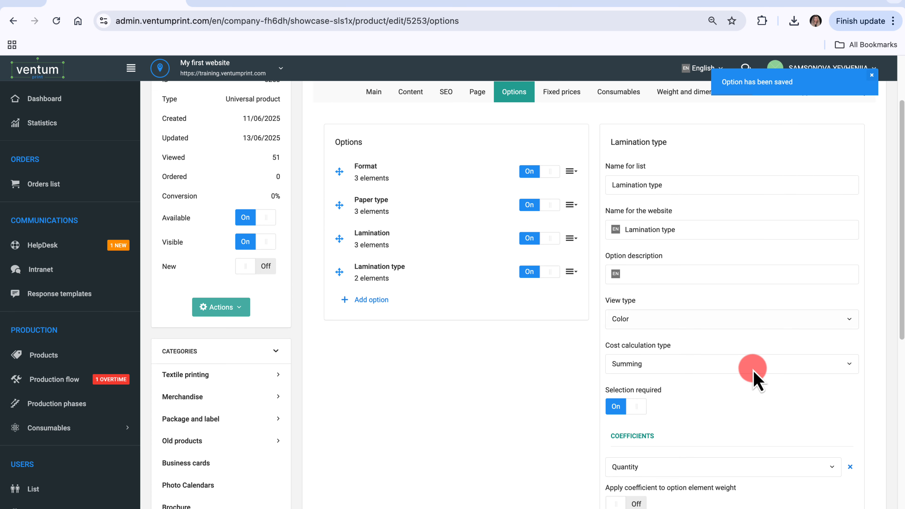
Step: Open the Lamination type elements, assign a dark red color to Gloss lamination, and save the element
click(571, 272)
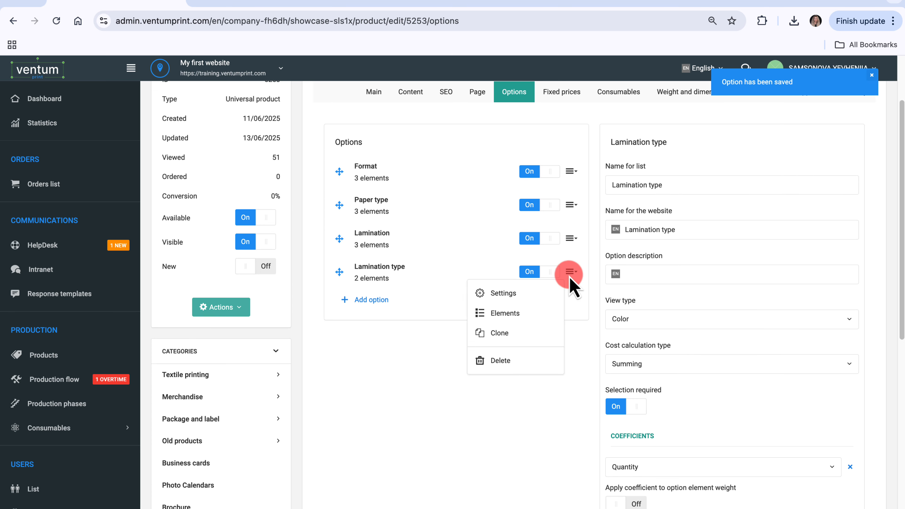
click(552, 312)
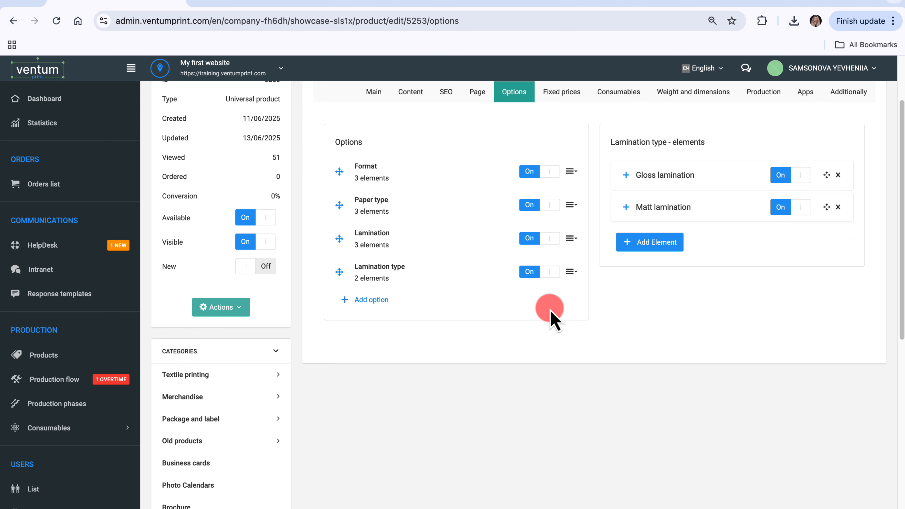
click(626, 175)
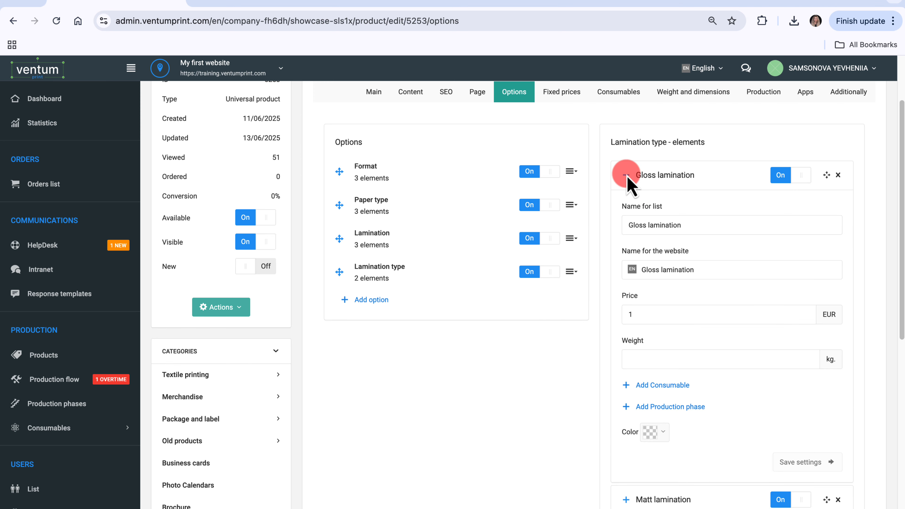
click(663, 432)
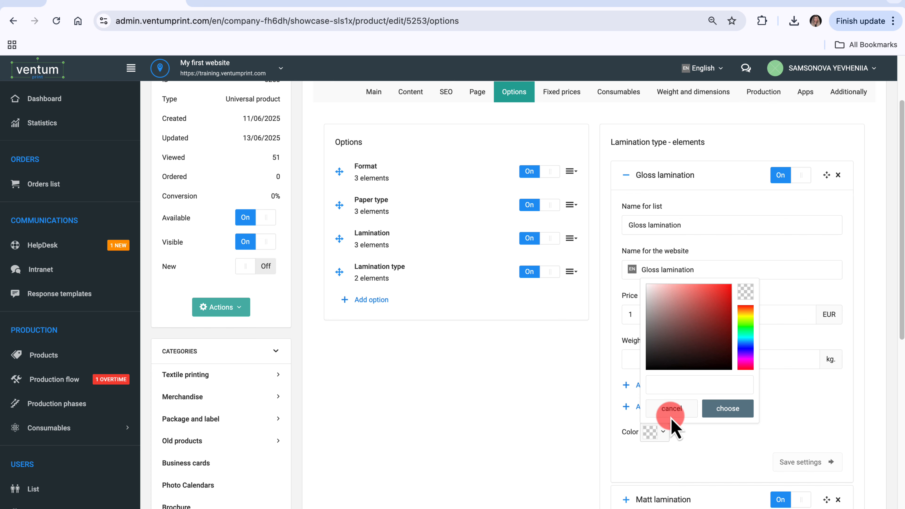
click(705, 309)
click(729, 414)
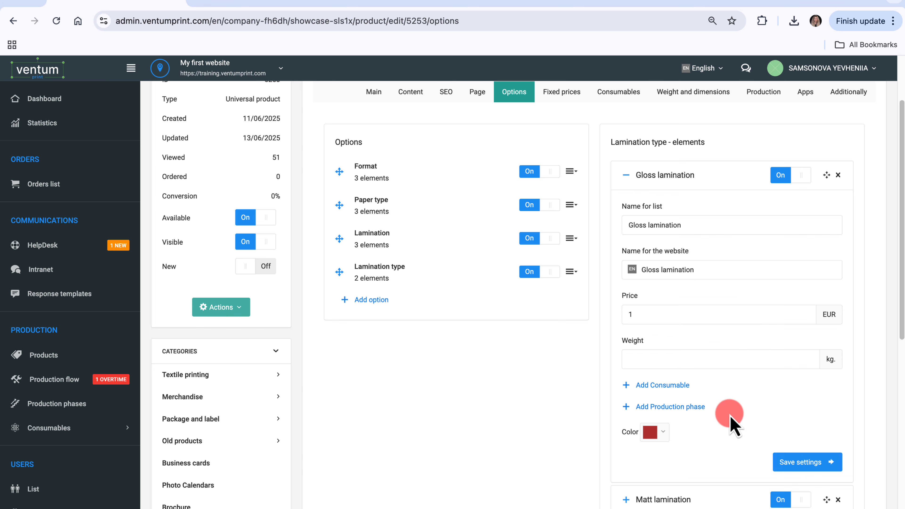
click(806, 463)
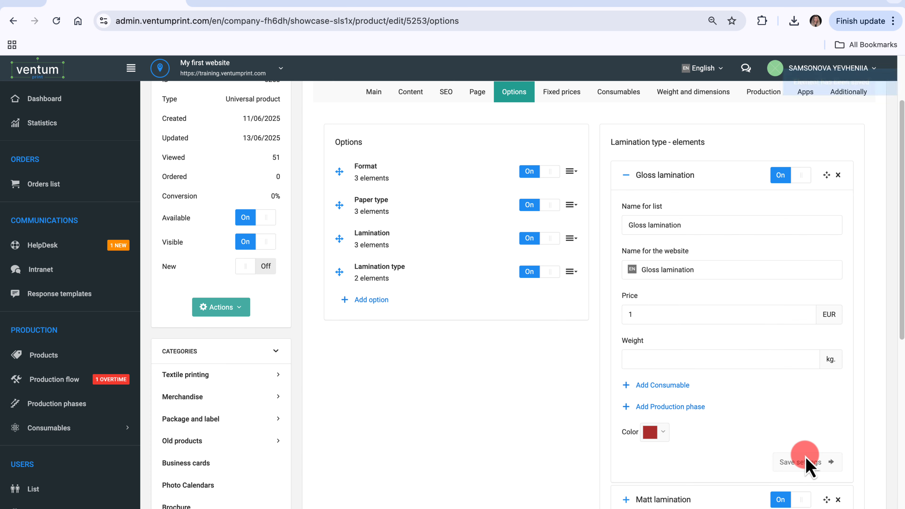
Step: Assign the green color #3d8a40 to the Matt lamination element and save it
scroll(806, 462, down, 5)
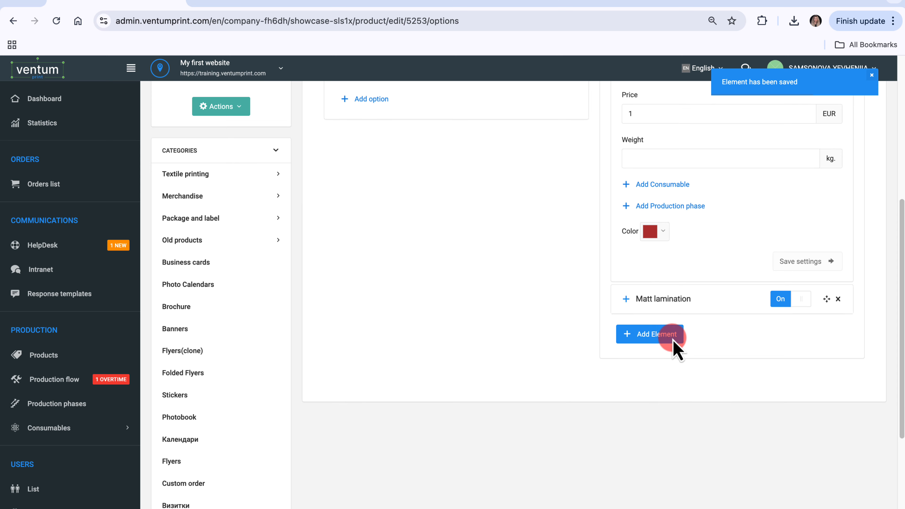
click(627, 299)
scroll(627, 308, down, 6)
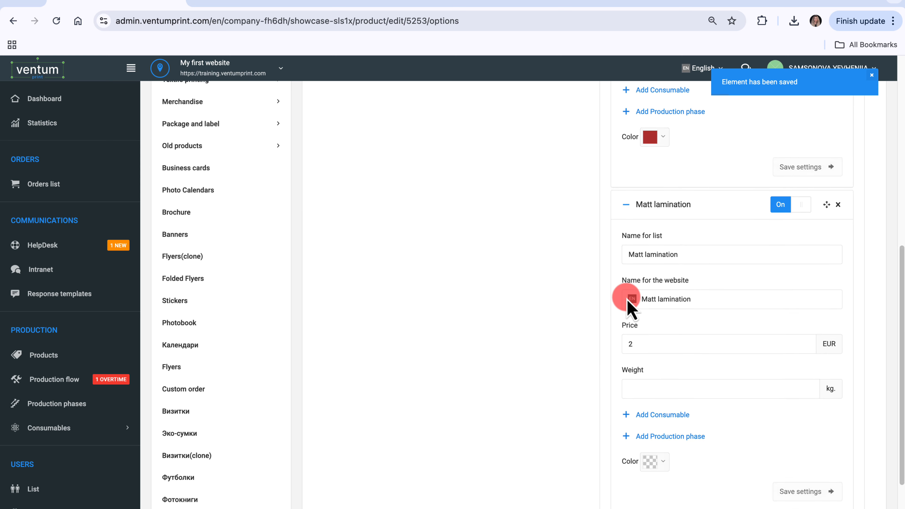
click(664, 341)
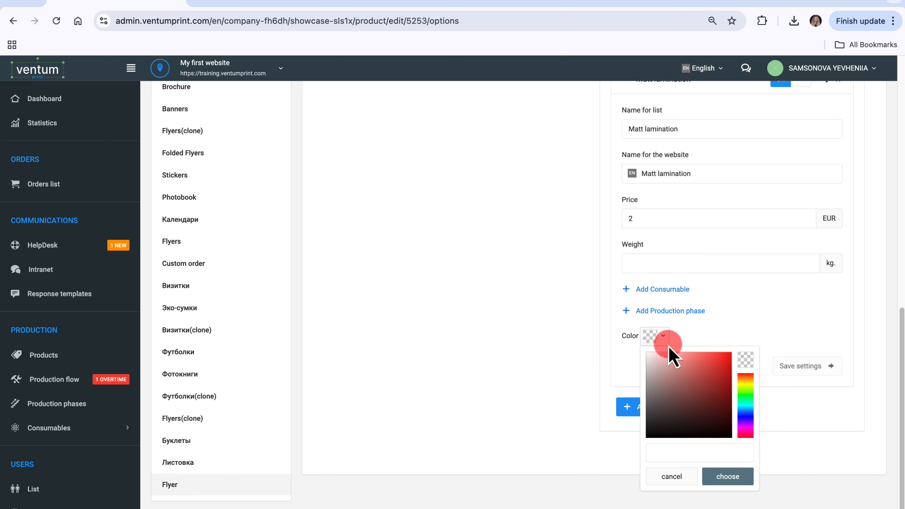
click(746, 395)
click(694, 392)
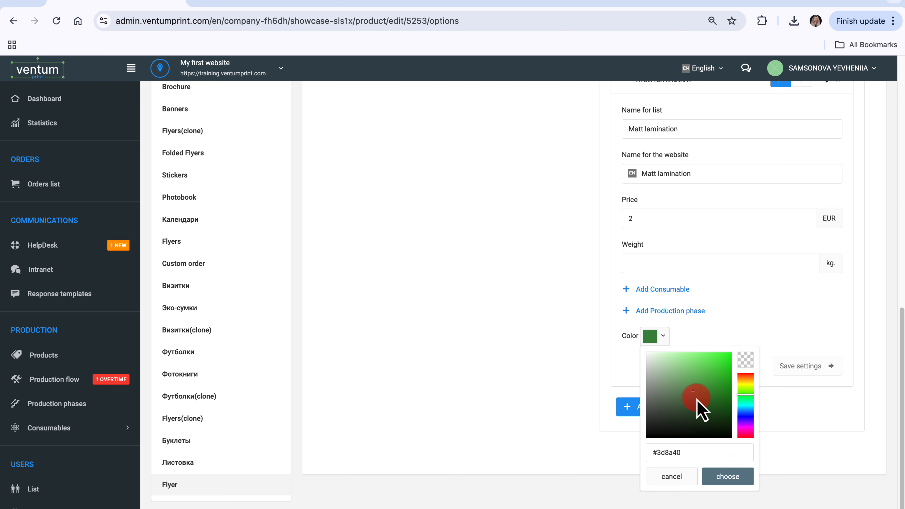
click(728, 476)
click(797, 371)
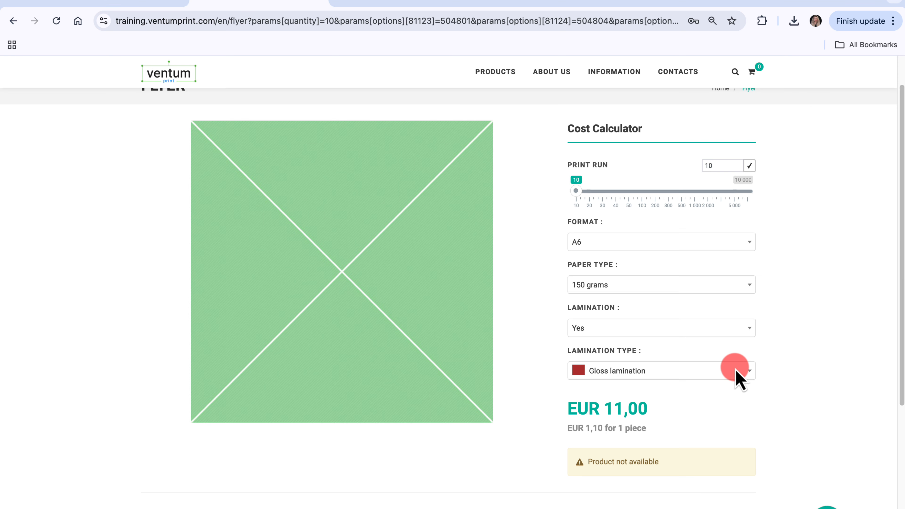
Step: On the website's Flyer page, view the color choices offered for Lamination type
click(737, 373)
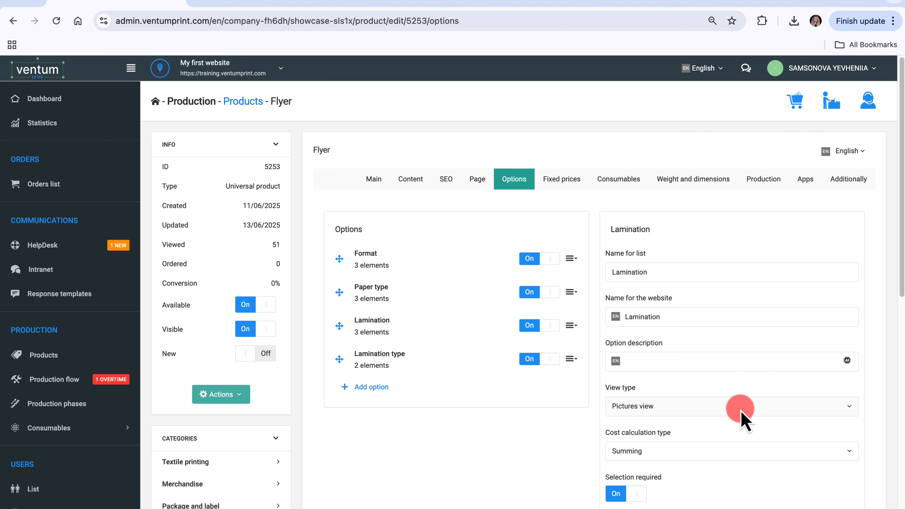
Step: In the product admin, set the Lamination option's view type to Hidden, save it, and reload the website's product page
click(744, 417)
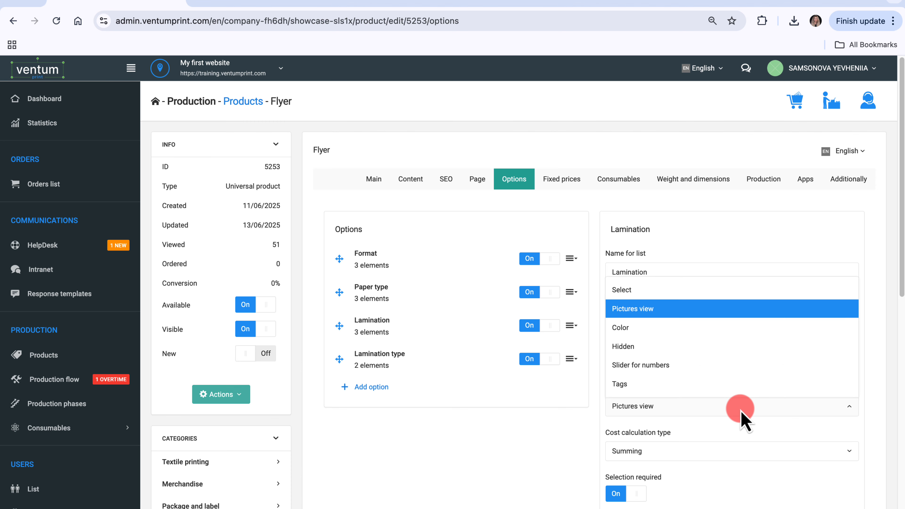
click(731, 348)
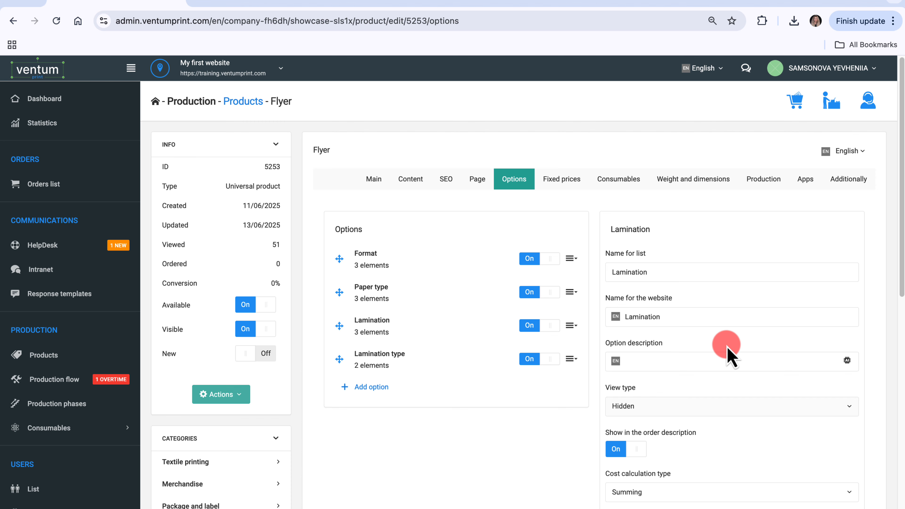
scroll(728, 353, down, 12)
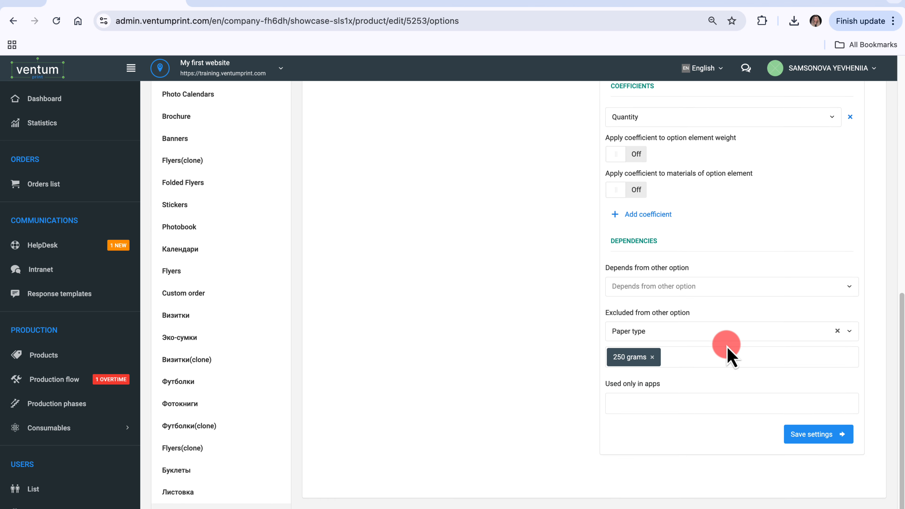
click(798, 434)
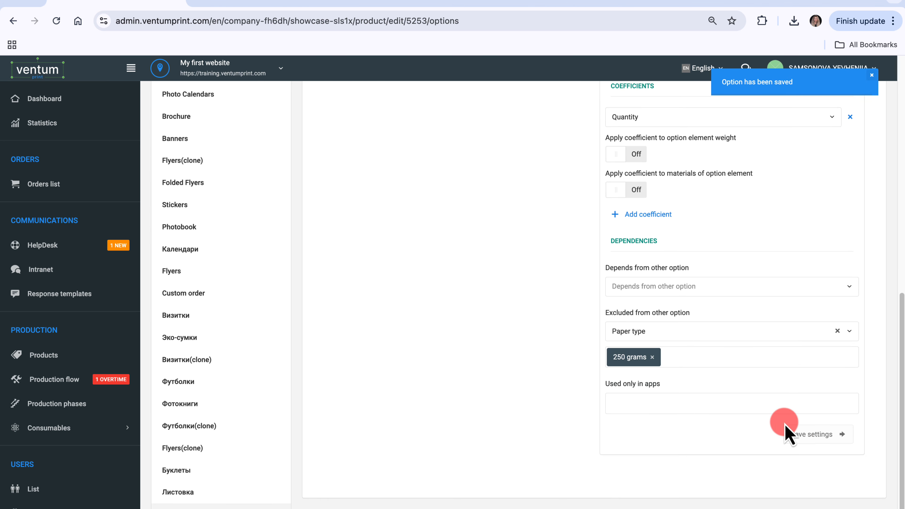
click(310, 6)
click(56, 21)
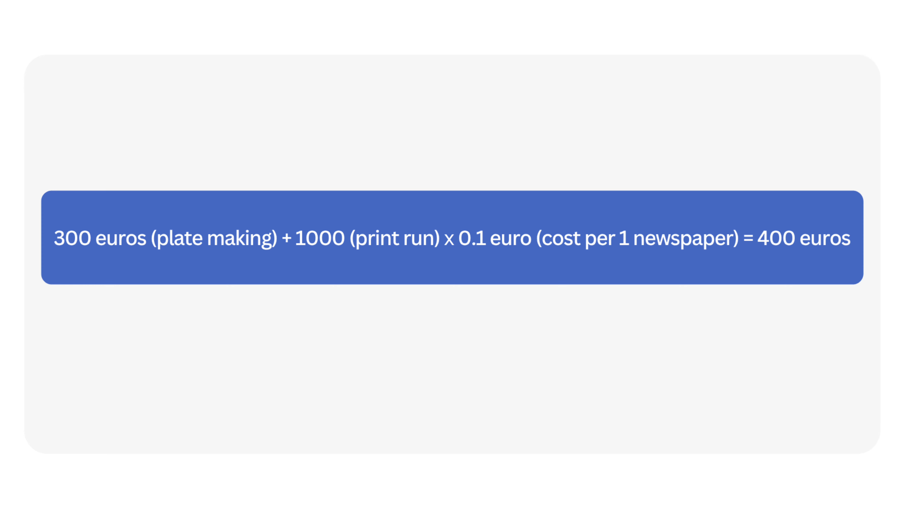
Step: Add a new Flyer option named Prepress for both the list and the website, with the view type Hidden
click(371, 387)
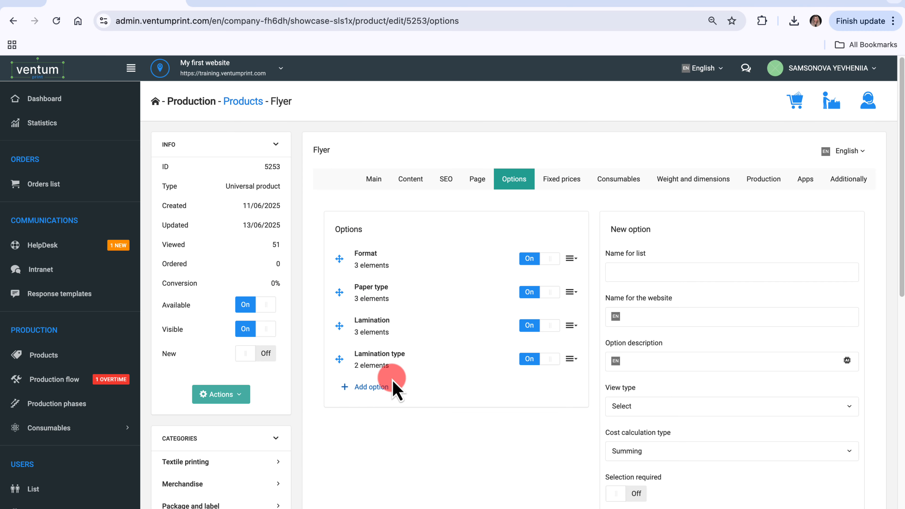
click(622, 274)
text(Prepress)
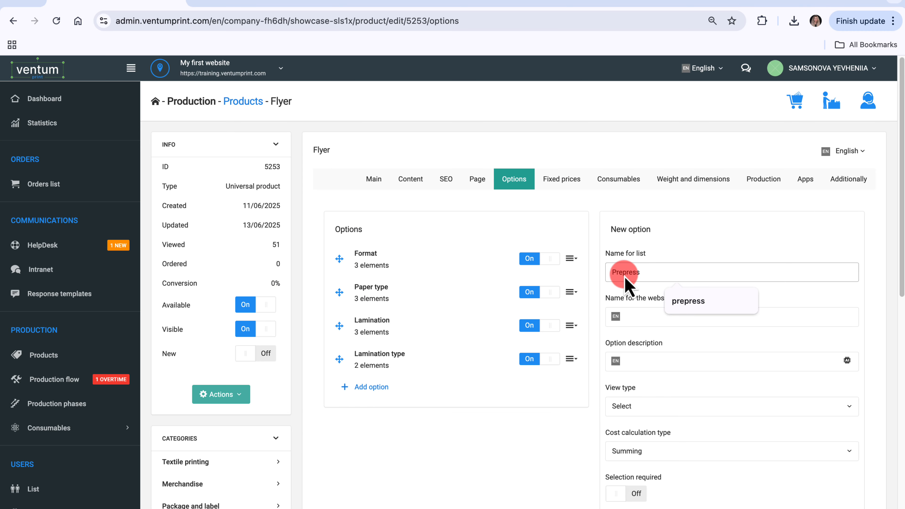
click(634, 317)
text(Prepress)
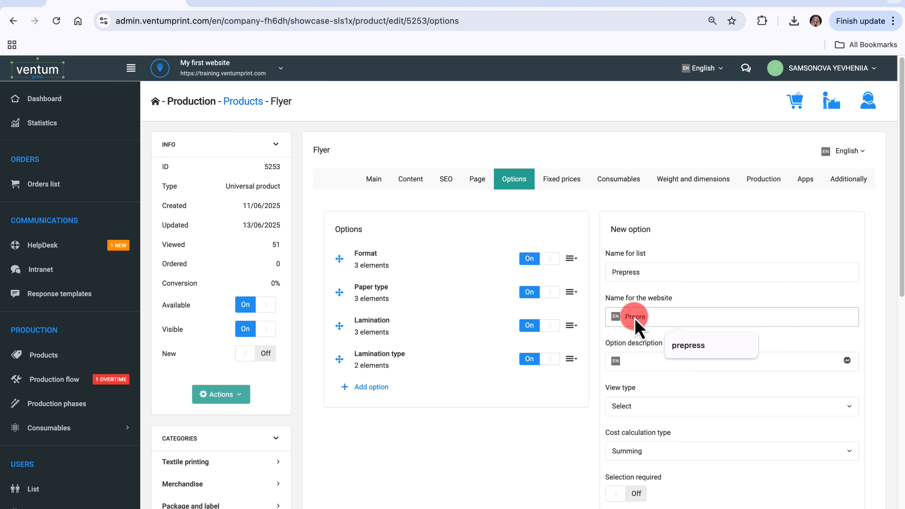
click(759, 408)
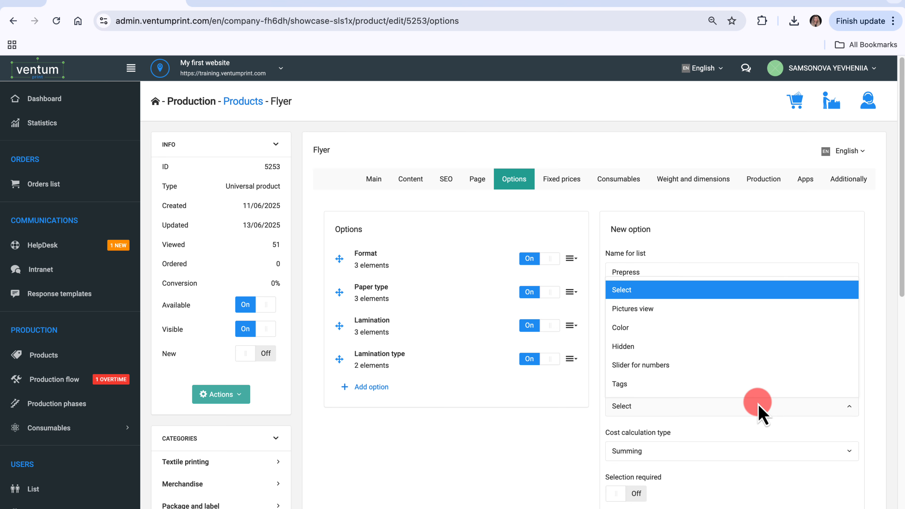
click(721, 346)
Step: Remove the Quantity coefficient from the Prepress option, save the option, and enable it
scroll(721, 351, down, 5)
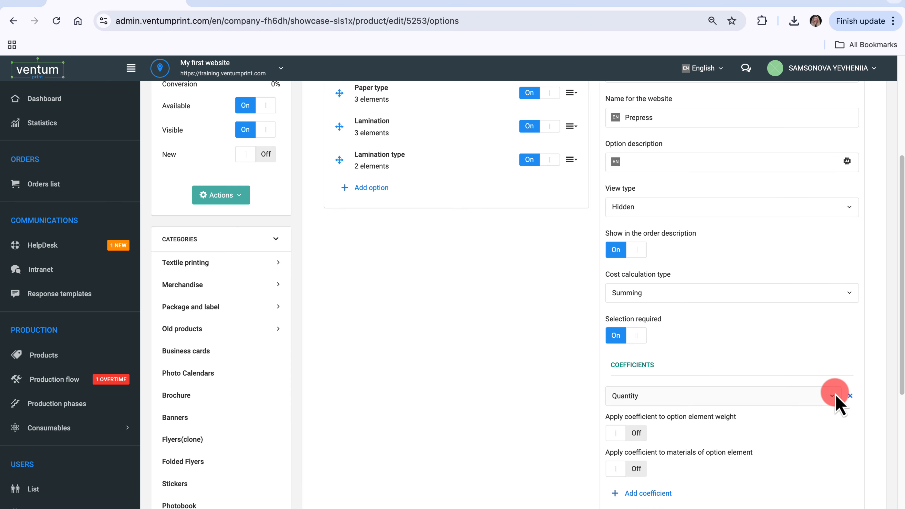
click(851, 396)
scroll(852, 401, down, 4)
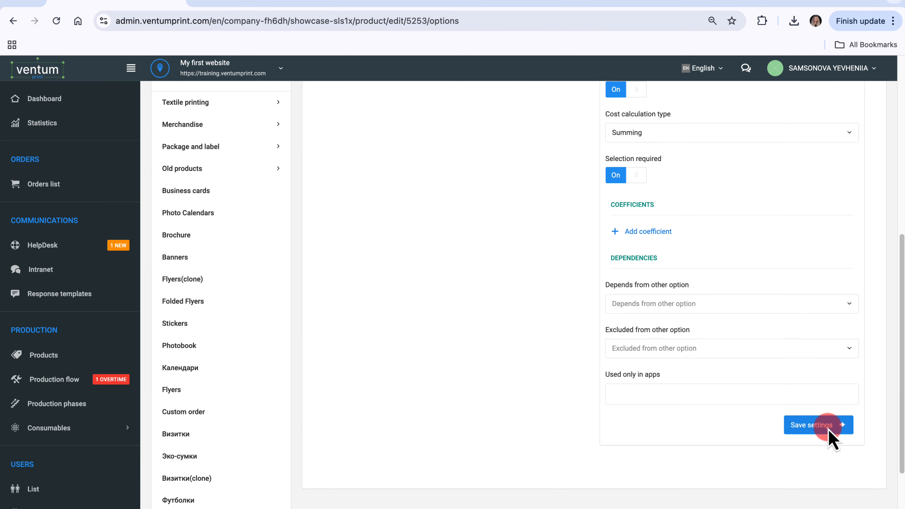
click(828, 426)
scroll(829, 439, up, 7)
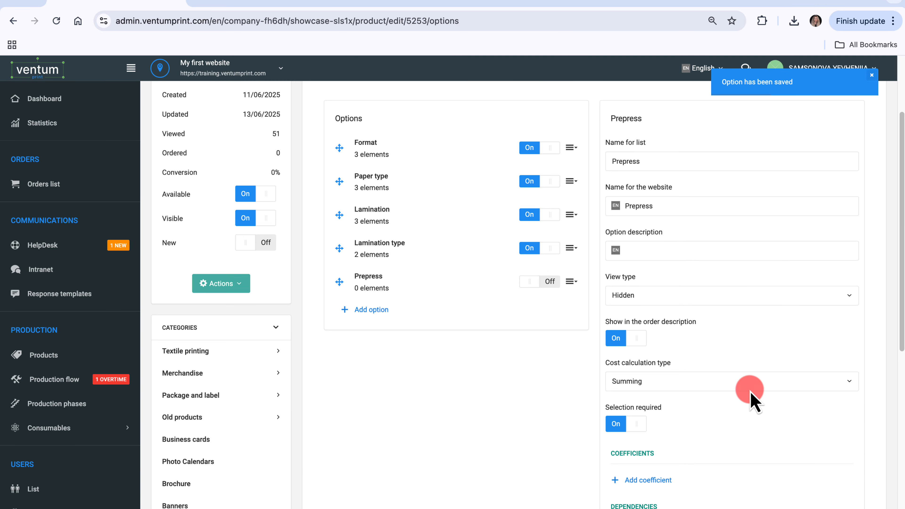
click(546, 282)
Step: Add an element to the Prepress option and name it Setup for both the list and the website
click(571, 282)
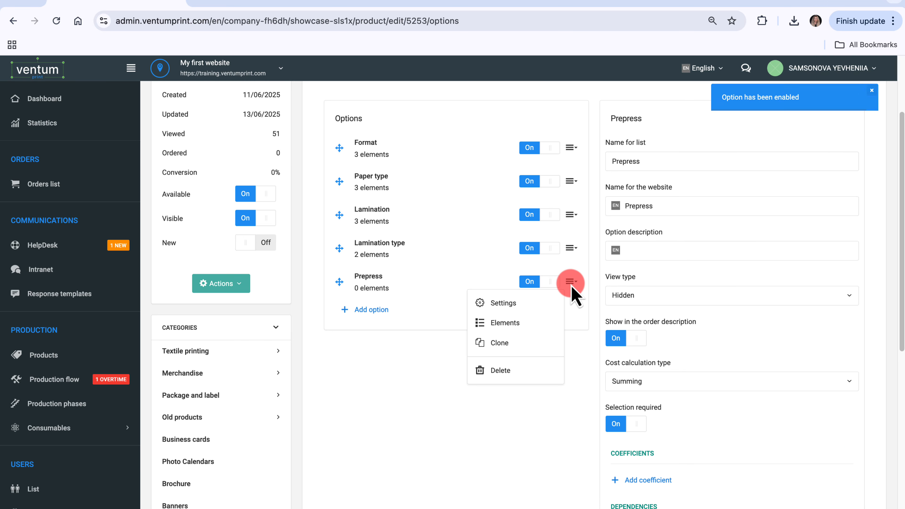
click(548, 322)
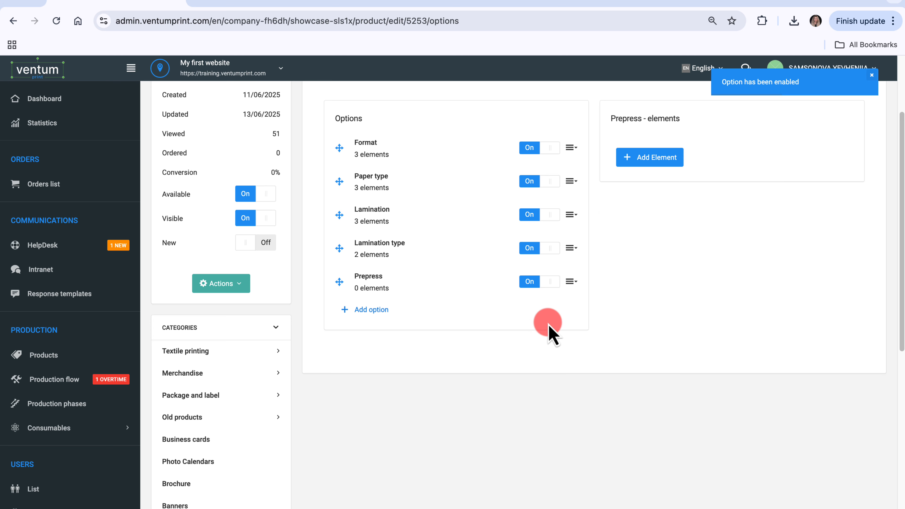
click(629, 159)
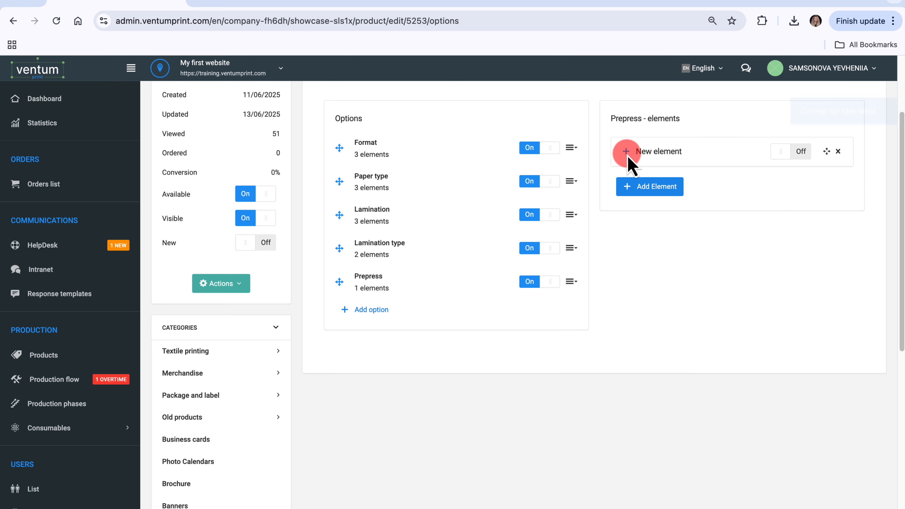
click(626, 152)
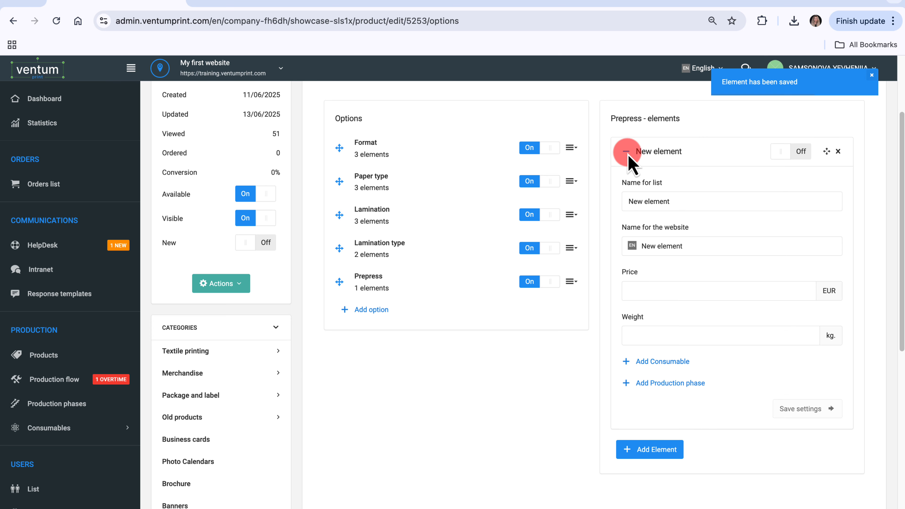
click(683, 203)
drag(684, 202, 613, 203)
text(Setup)
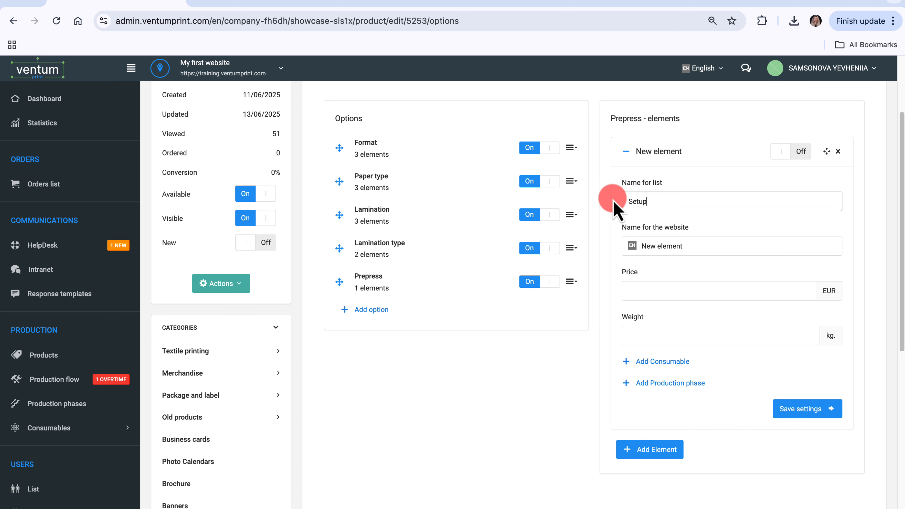
drag(686, 247, 602, 249)
text(Setup)
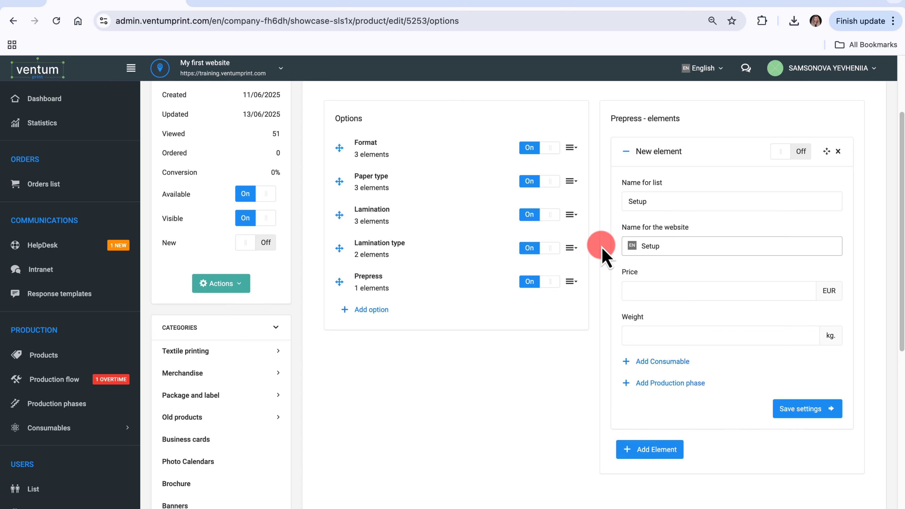
Step: Set the Setup element's price to 300 EUR, save it, and try a larger print run on the website's Flyer page
click(636, 290)
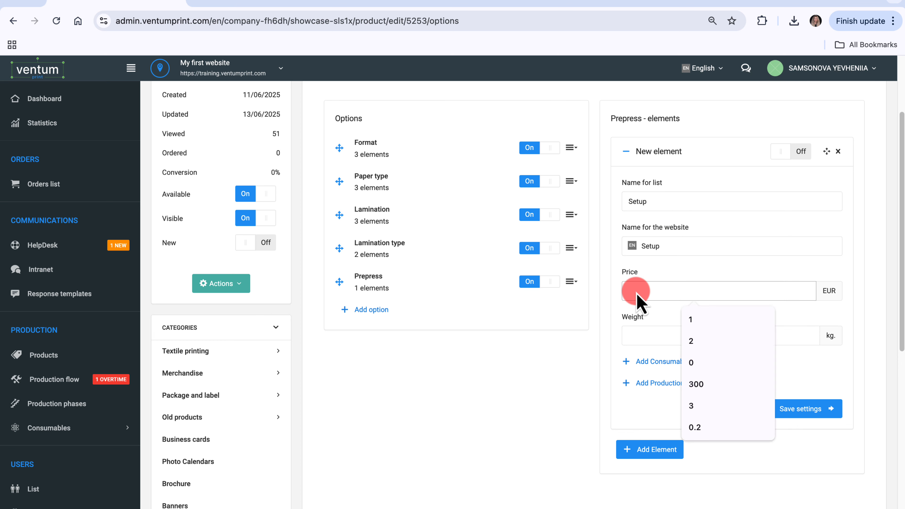
text(300)
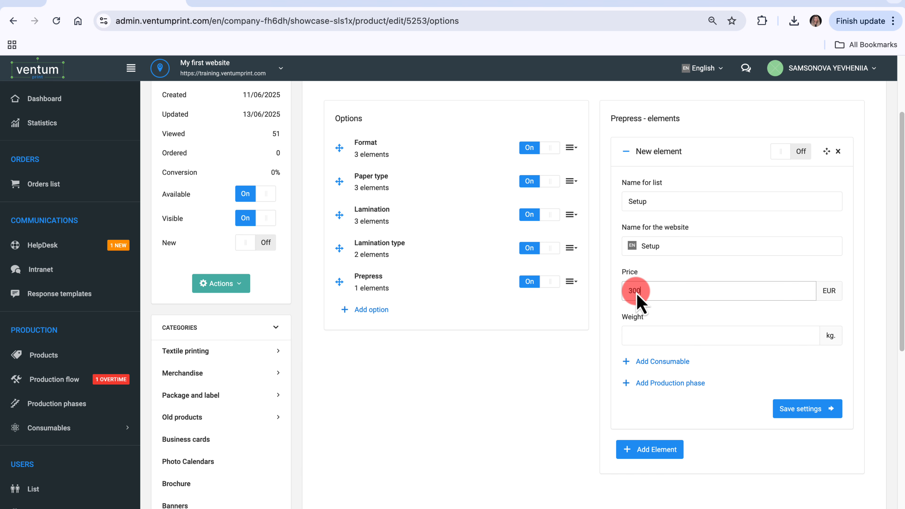
click(790, 410)
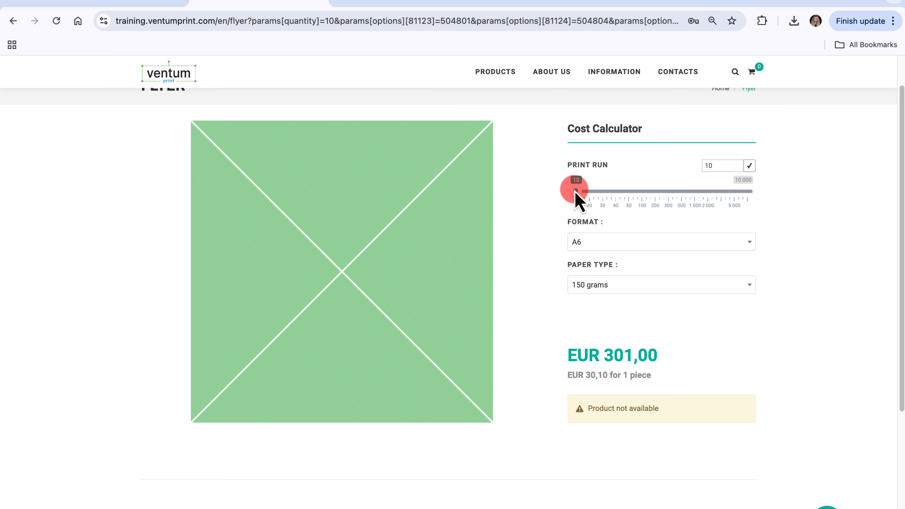
drag(575, 192, 696, 197)
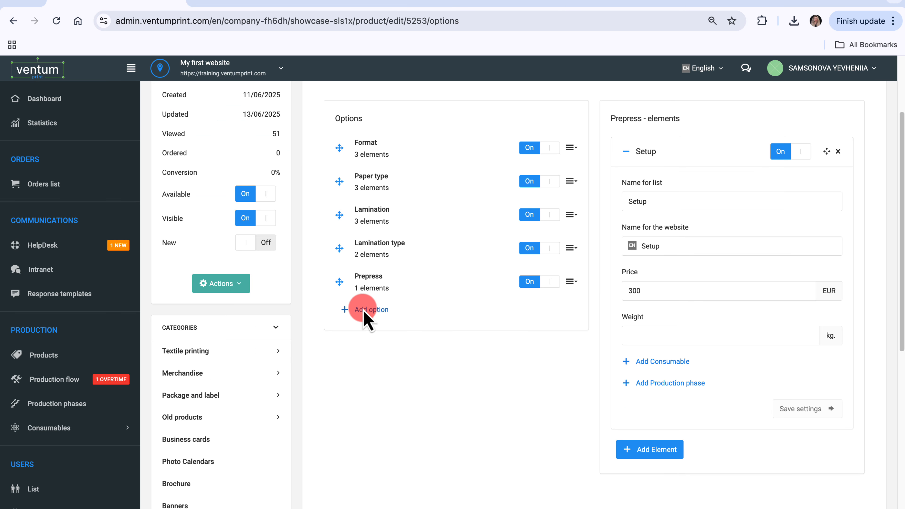
Step: Add a new Flyer option named Corner rounding for the list and the website, with the view type Slider for numbers
click(365, 310)
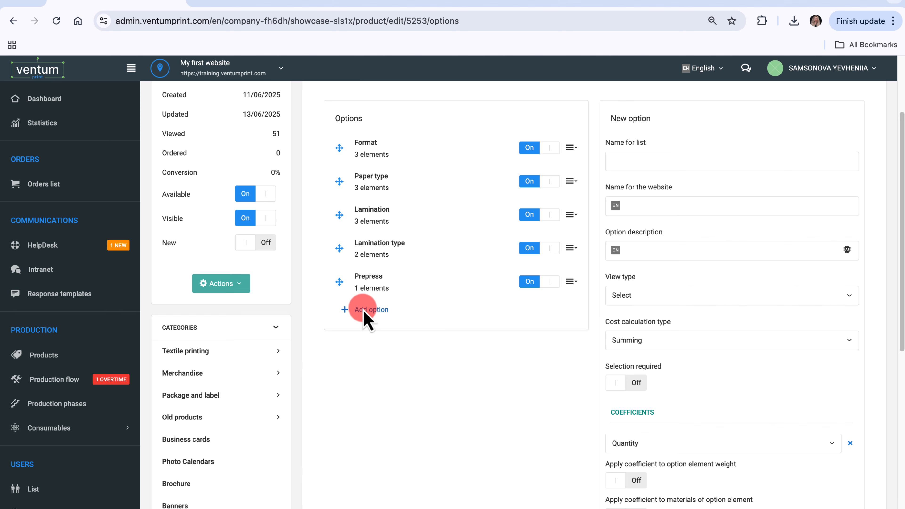
click(628, 161)
text(C)
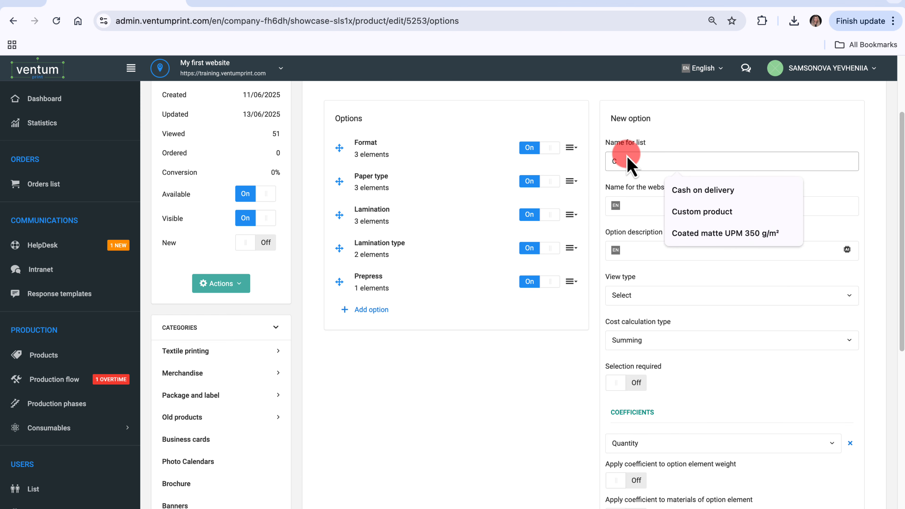
text(orner rounding)
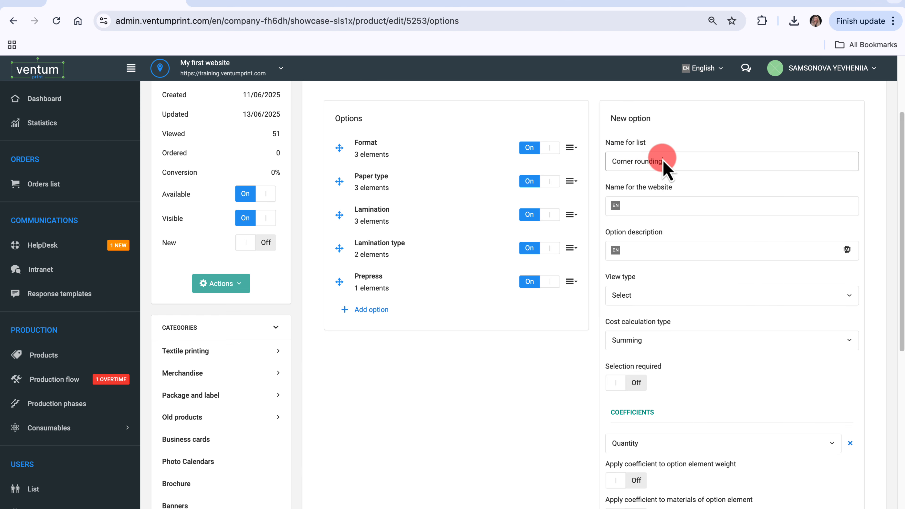
drag(664, 162, 586, 171)
key(ctrl+c)
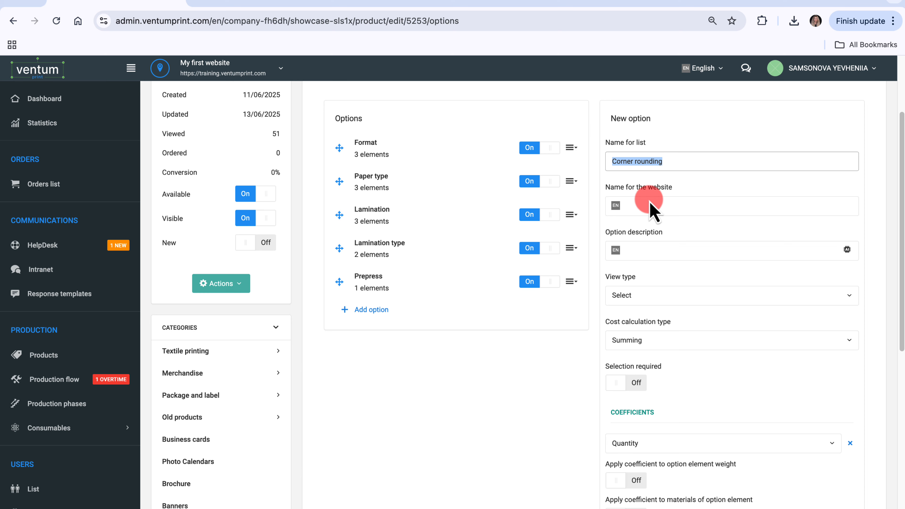
click(652, 206)
key(ctrl+v)
click(698, 295)
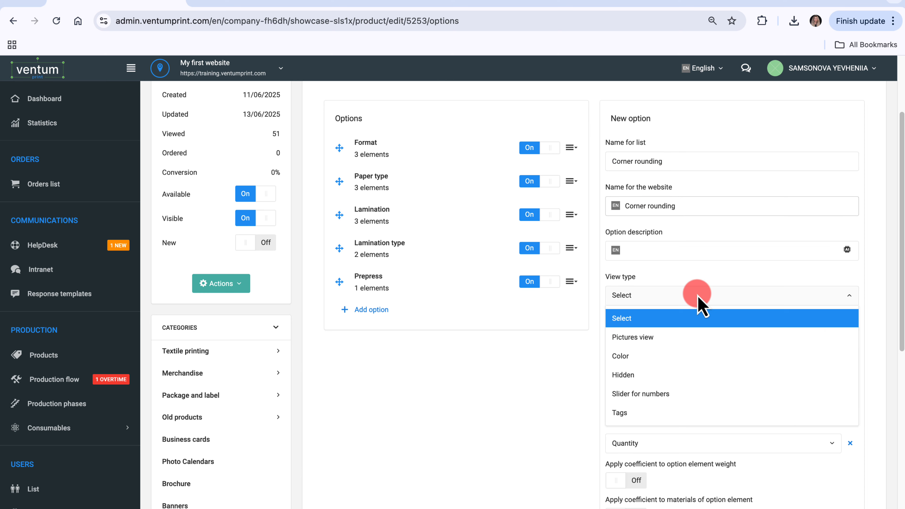
click(715, 399)
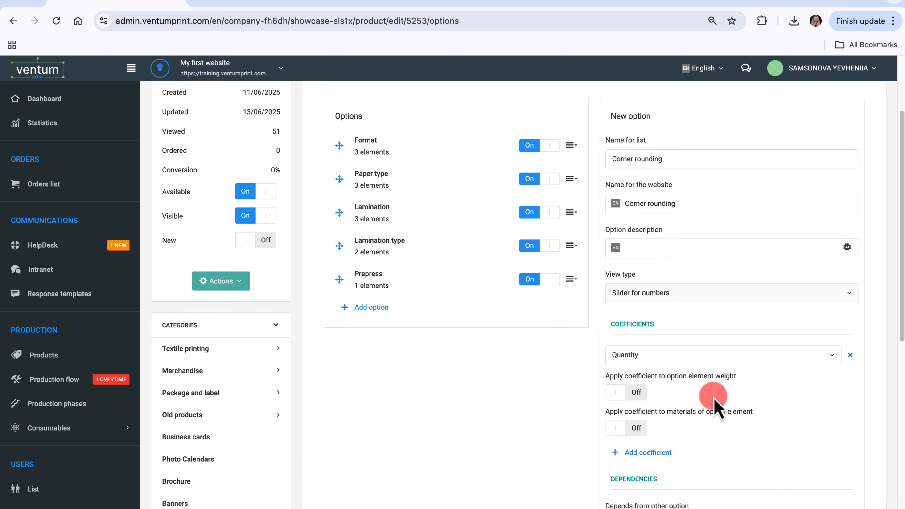
Step: Set the Corner rounding slider's quantity from 1 to 4 with step 1, price it at 1 EUR per unit, and save
scroll(716, 407, down, 3)
scroll(716, 403, down, 10)
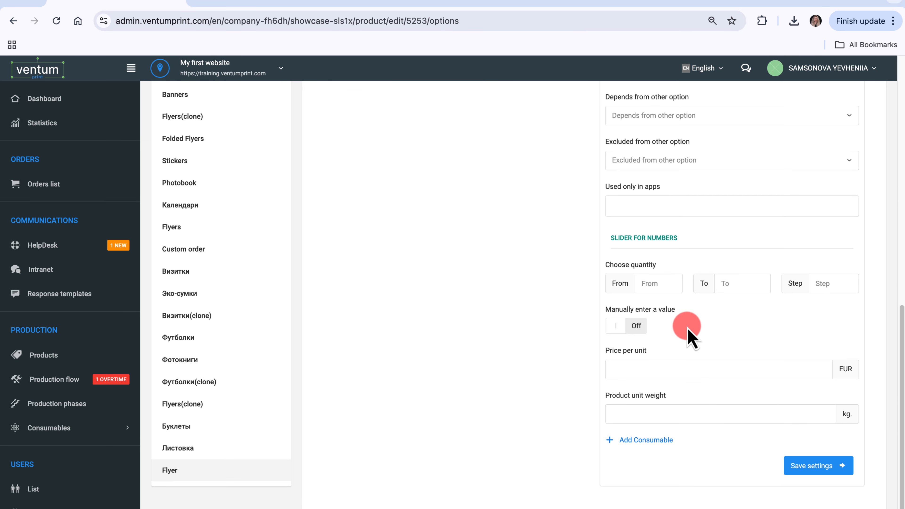
click(656, 285)
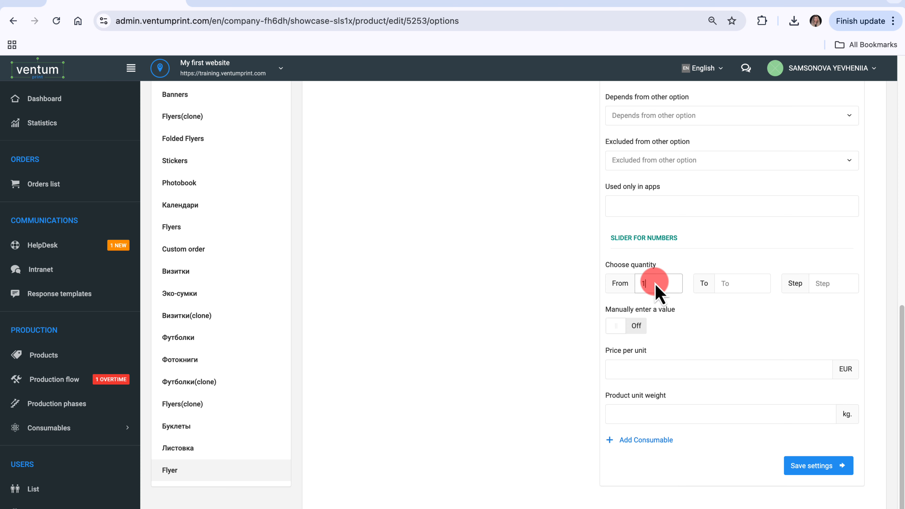
text(1)
click(736, 284)
text(4)
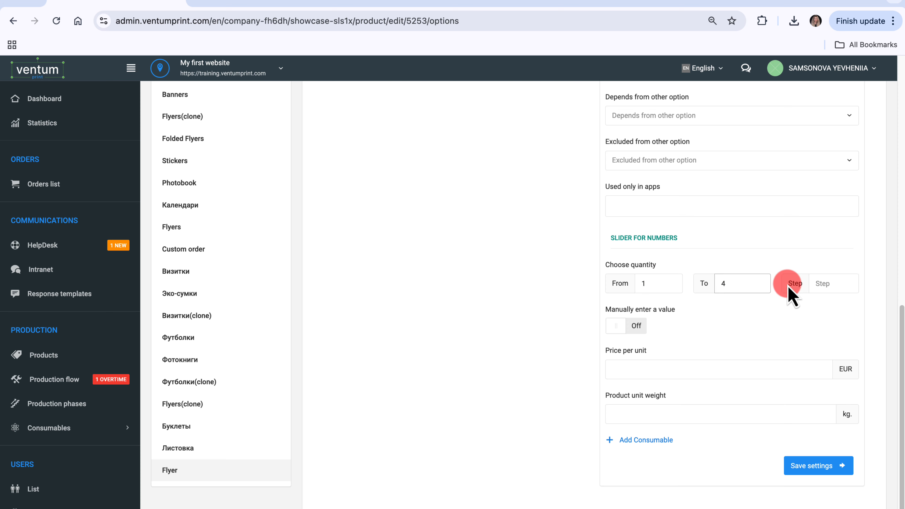
click(825, 285)
text(1)
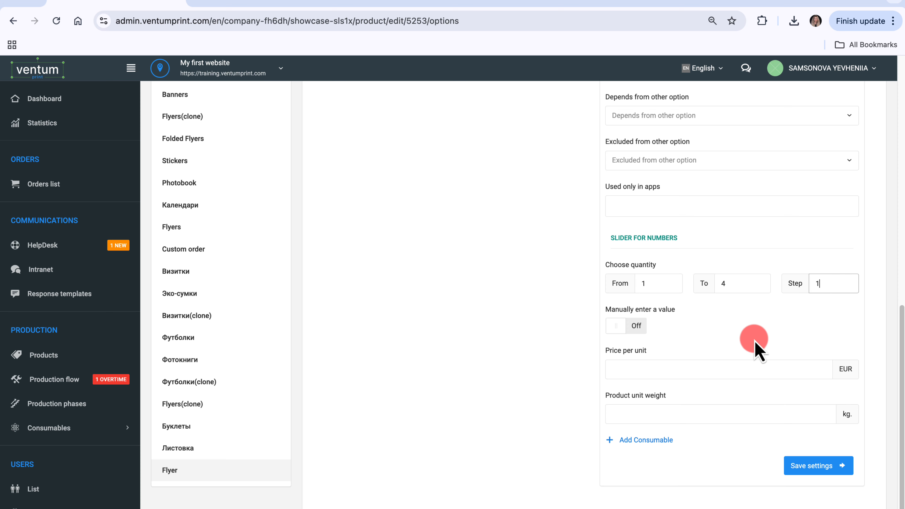
click(718, 373)
text(1)
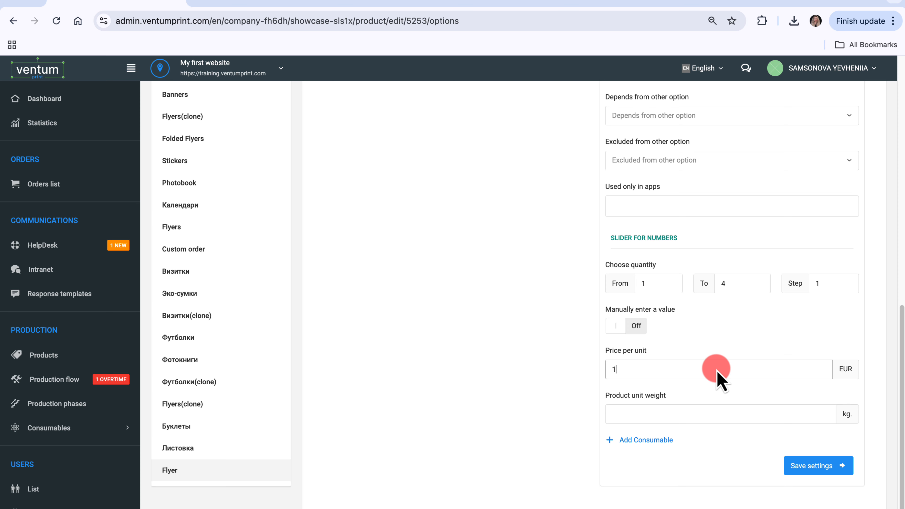
click(842, 467)
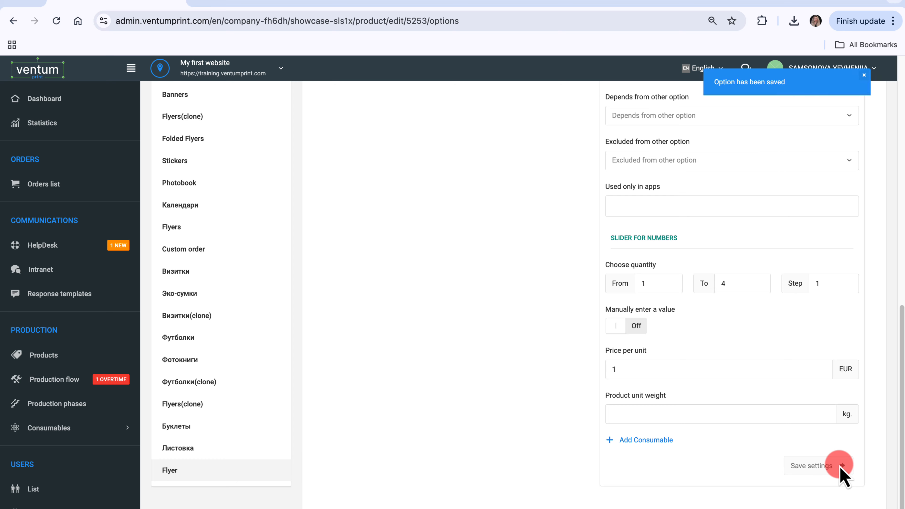
Step: Enable the Corner rounding option and try moving its slider from 1 towards 4 on the website's Flyer page
scroll(840, 466, up, 9)
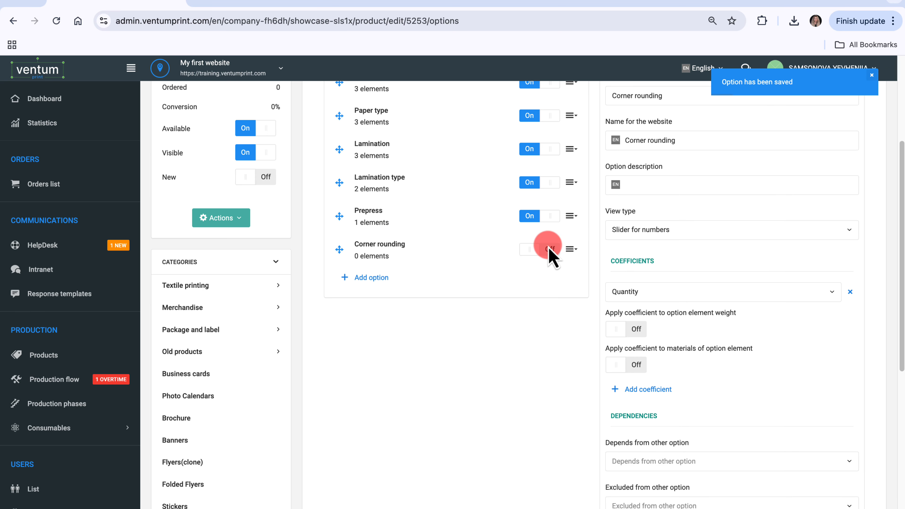
click(549, 250)
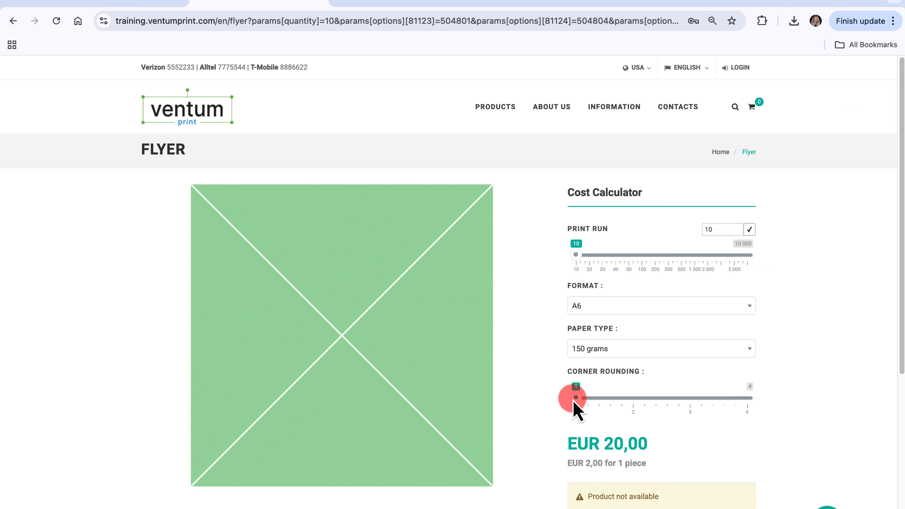
drag(572, 399, 744, 405)
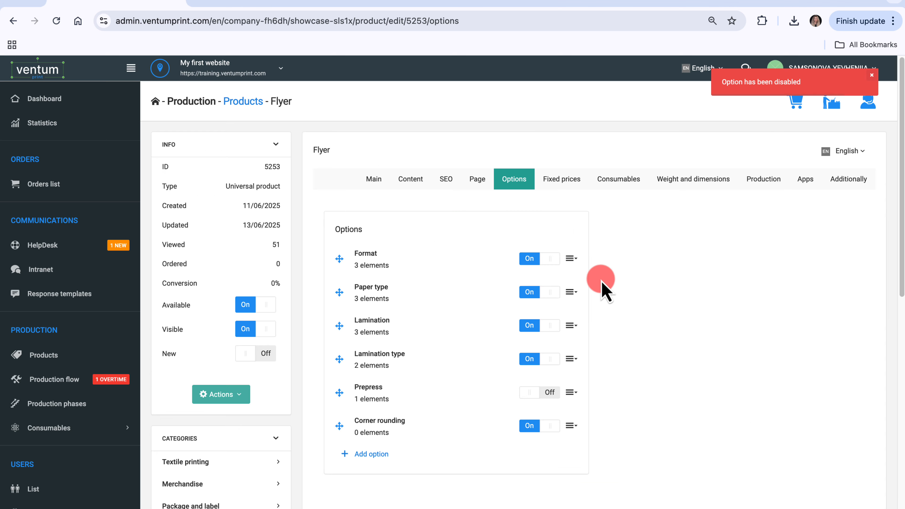
Step: Open the Format option's settings and change its view type to Tags
click(571, 258)
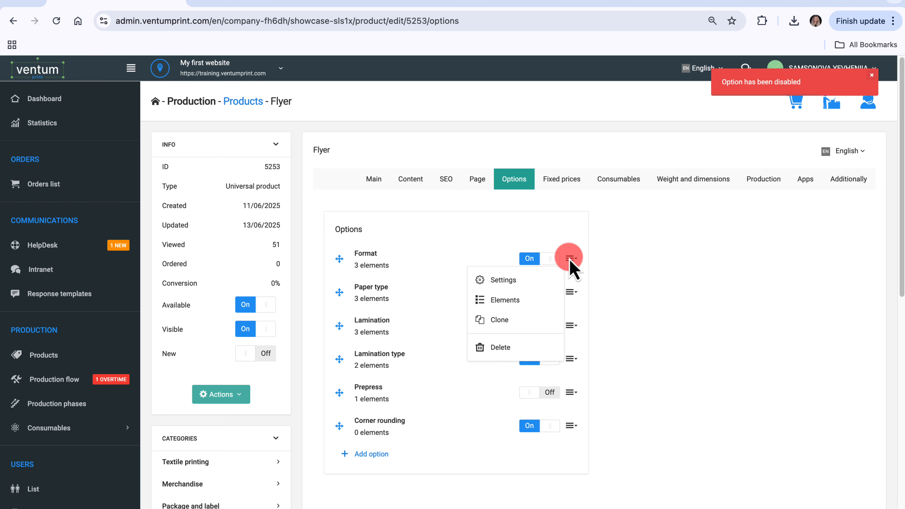
click(549, 280)
click(808, 406)
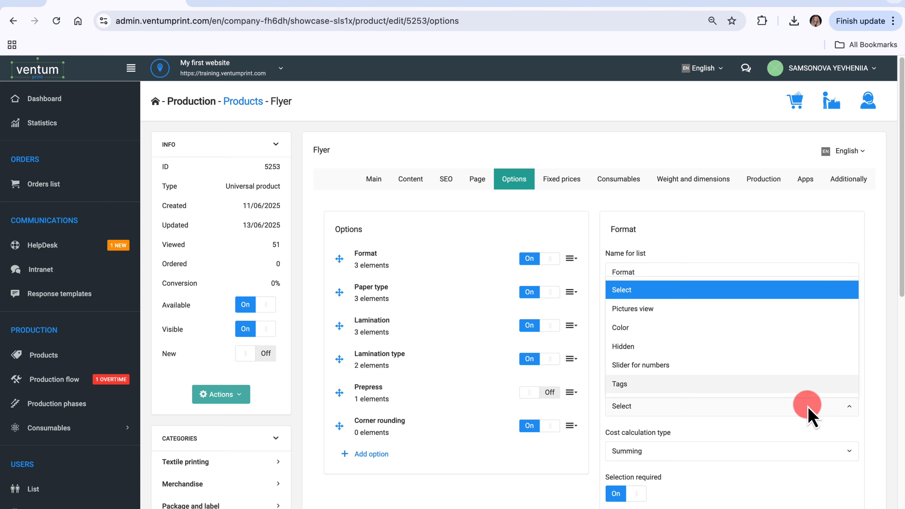
click(804, 385)
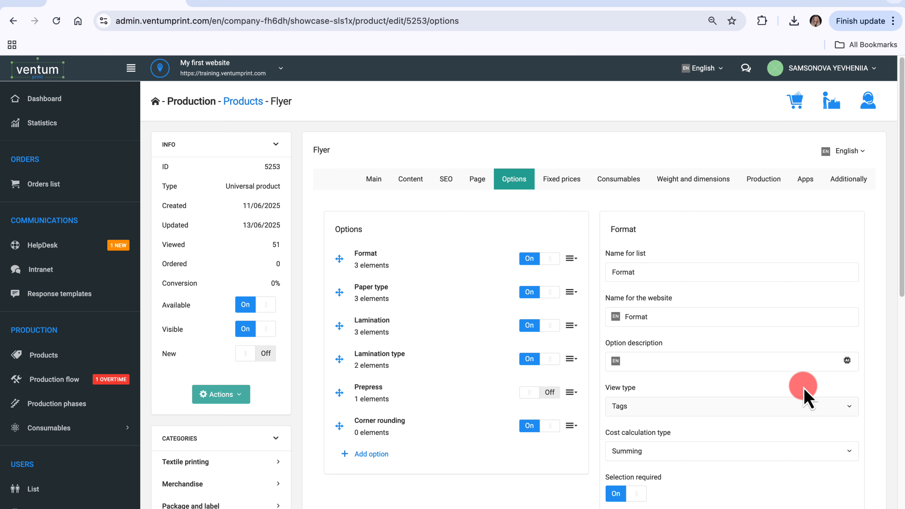
Step: Save the Format option's settings, then reload the website's Flyer page and try the A5 and A4 format tags
scroll(804, 390, down, 10)
click(812, 337)
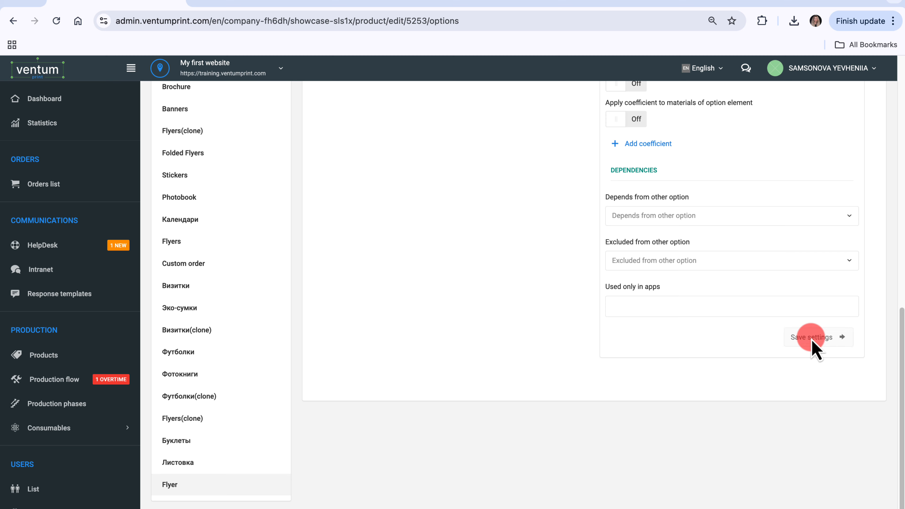
click(273, 3)
click(61, 20)
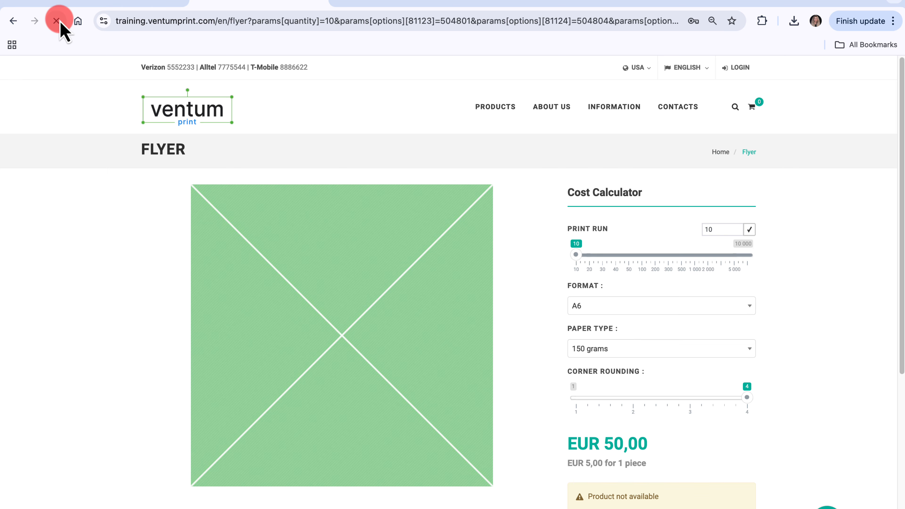
click(606, 306)
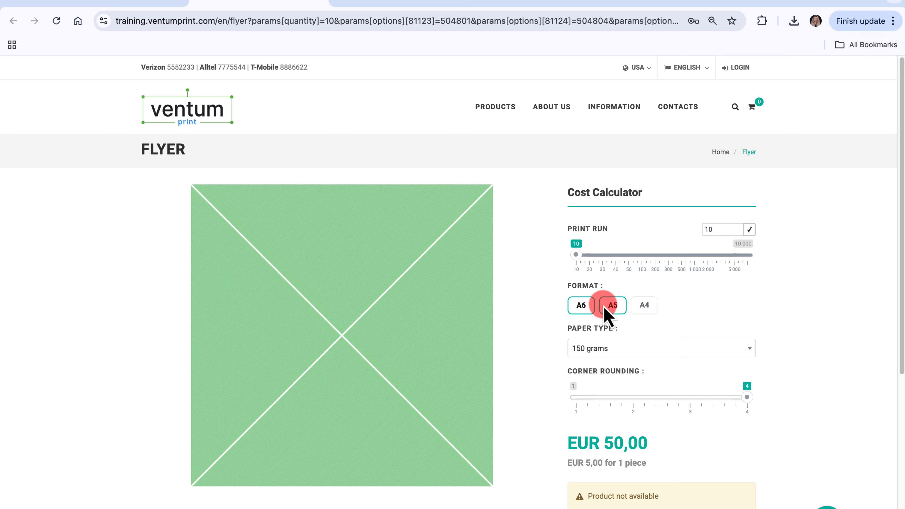
click(643, 309)
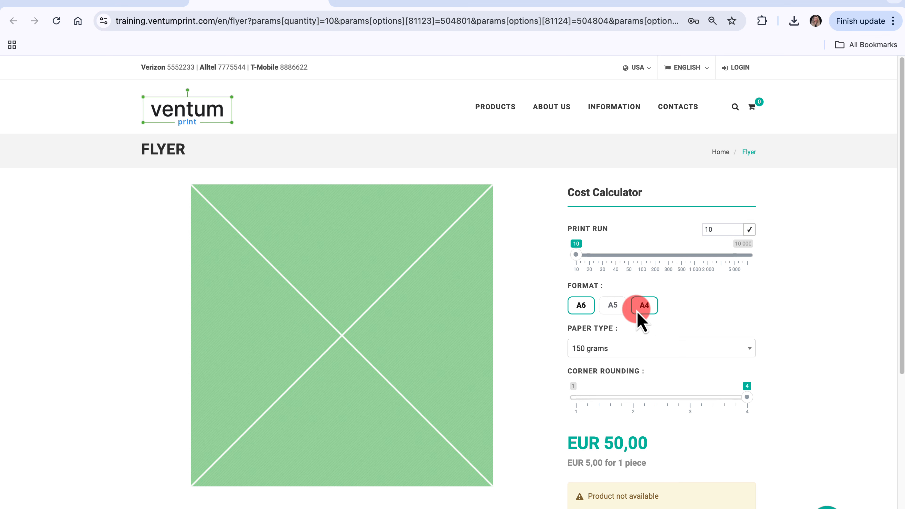
Step: Clone the Flyer's Lamination option into the On paper component of the Stickers product
click(571, 286)
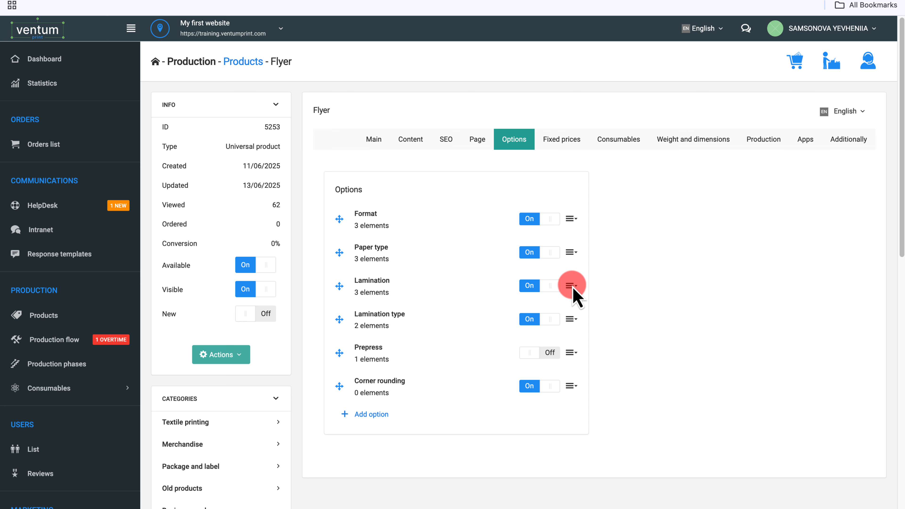
click(576, 288)
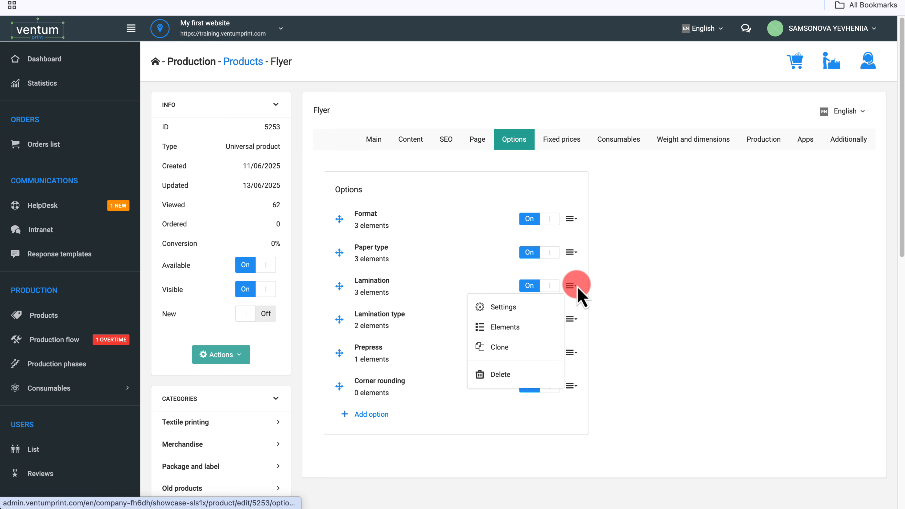
click(547, 345)
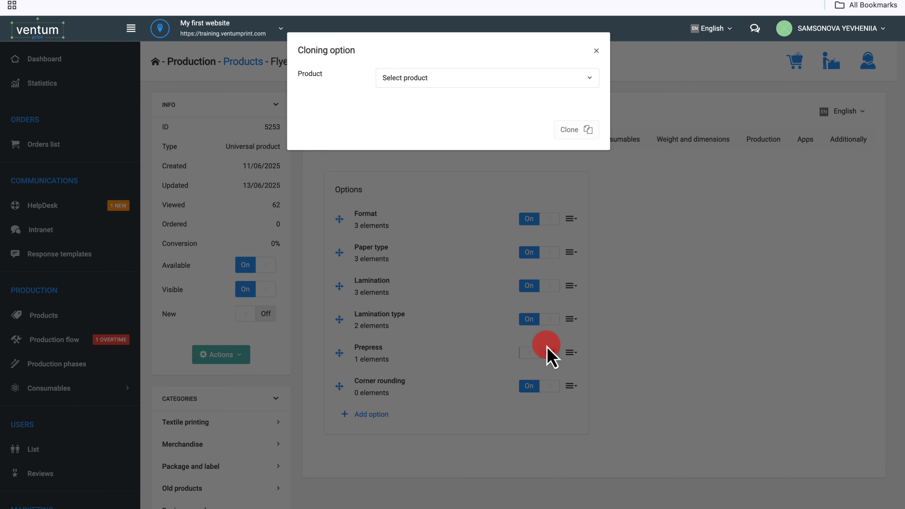
click(475, 79)
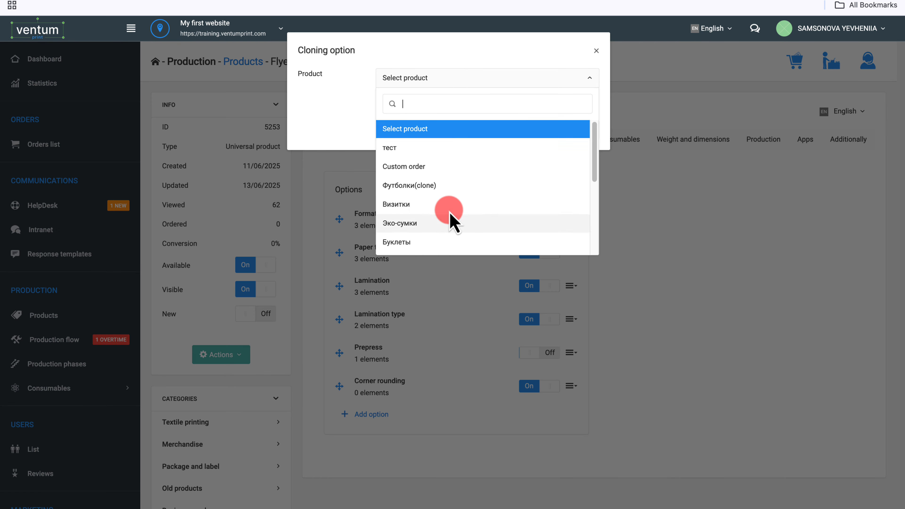
scroll(453, 215, down, 5)
click(448, 158)
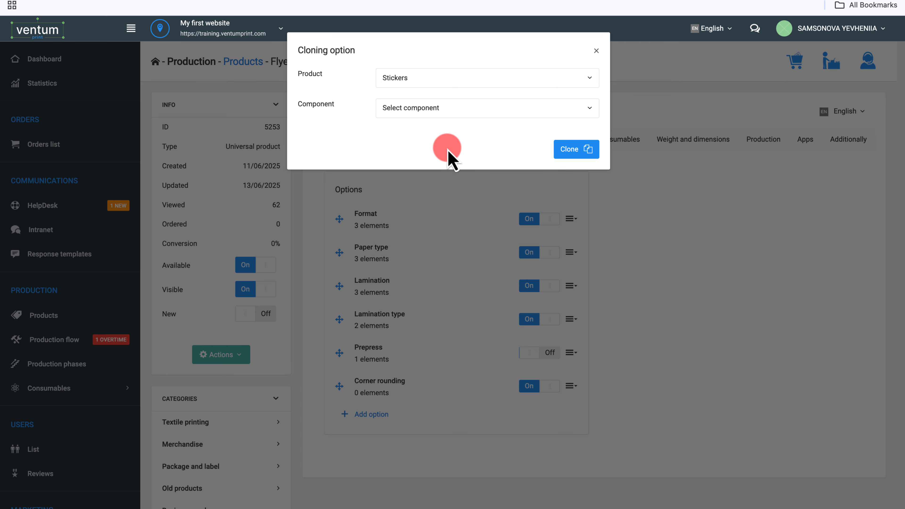
click(448, 111)
click(442, 150)
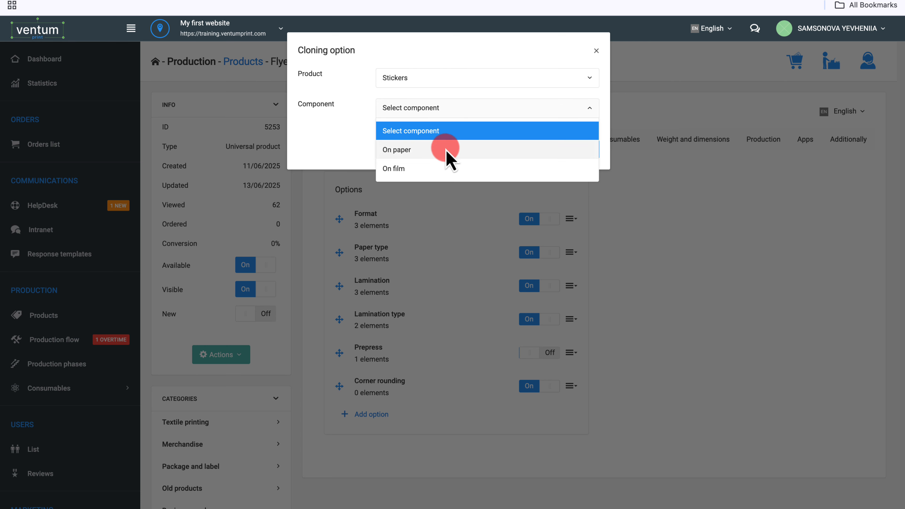
click(569, 150)
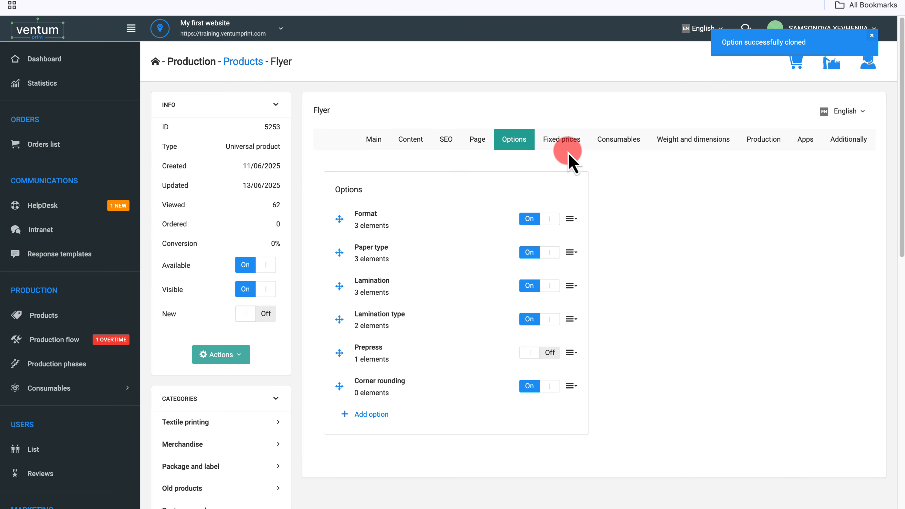
Step: Open the Stickers product and show the options of its On paper variant
click(242, 62)
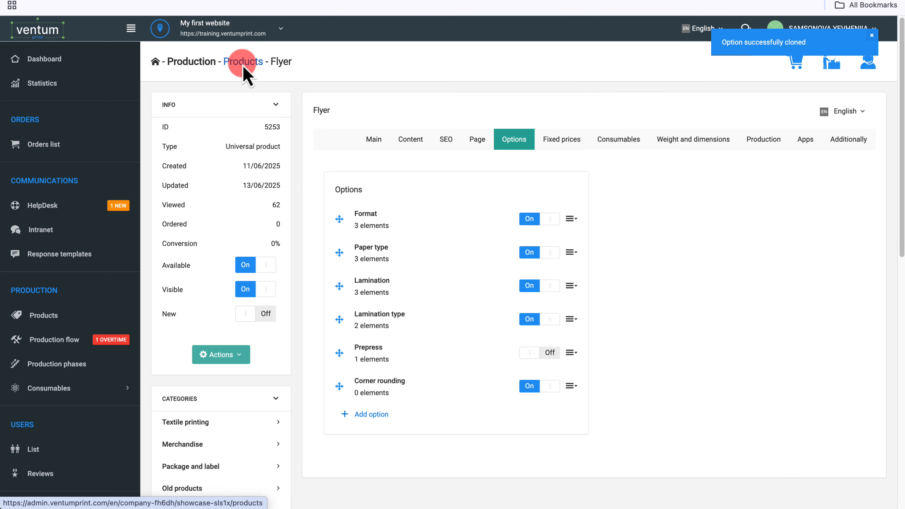
scroll(246, 332, down, 4)
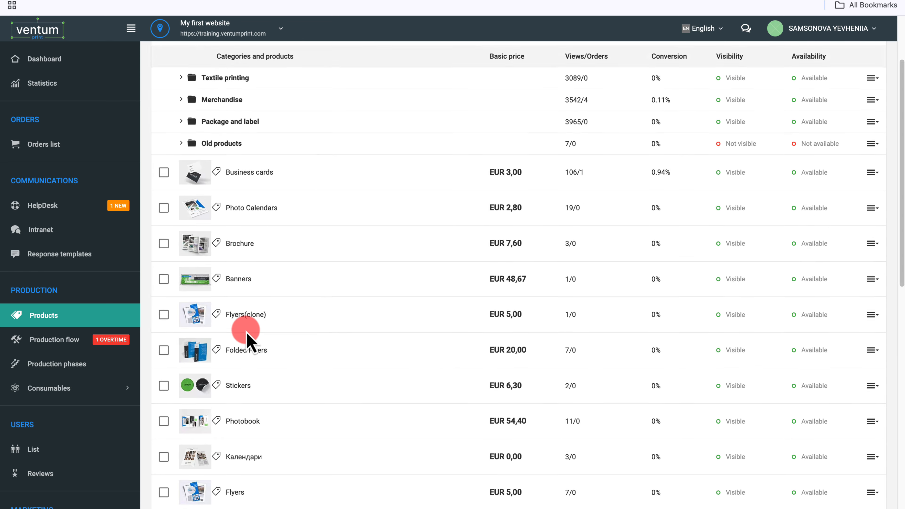
click(238, 329)
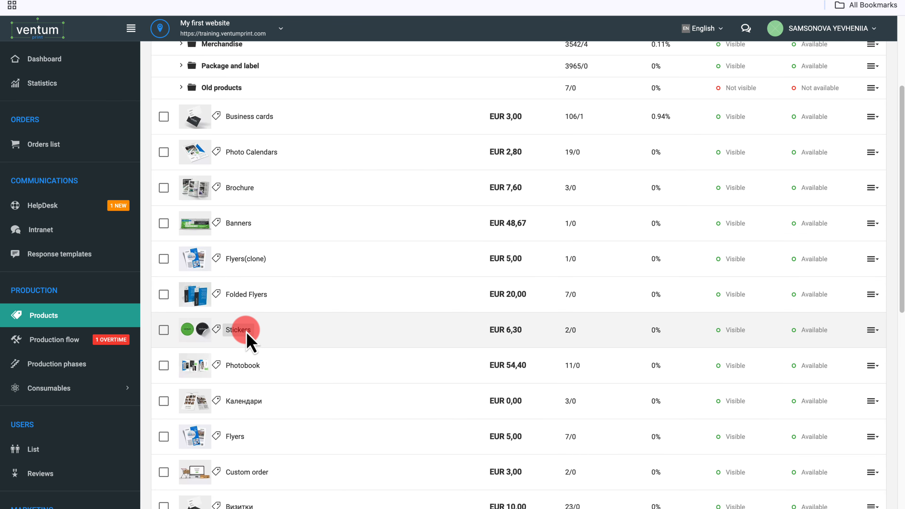
scroll(358, 329, down, 5)
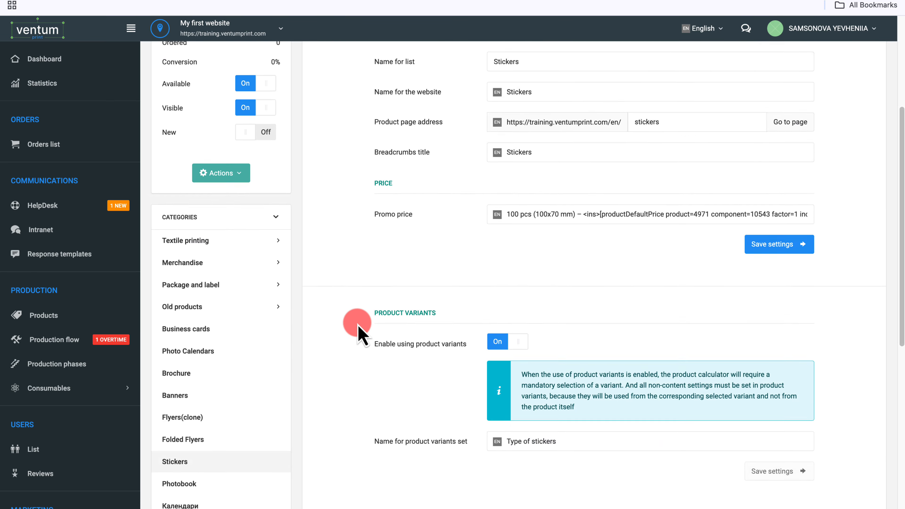
scroll(360, 334, down, 9)
click(366, 234)
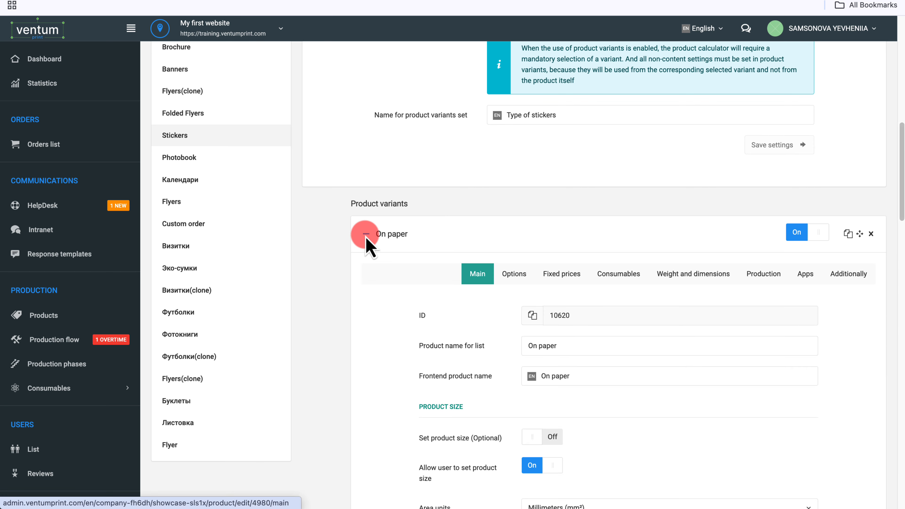
click(517, 274)
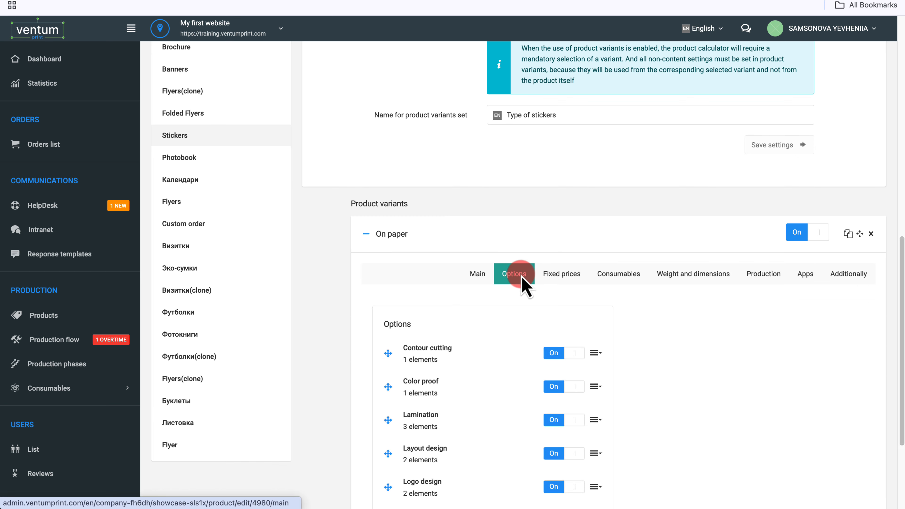
Step: Open the elements of the Lamination option in the On paper variant to check the cloned copy
scroll(523, 285, down, 2)
scroll(523, 279, down, 2)
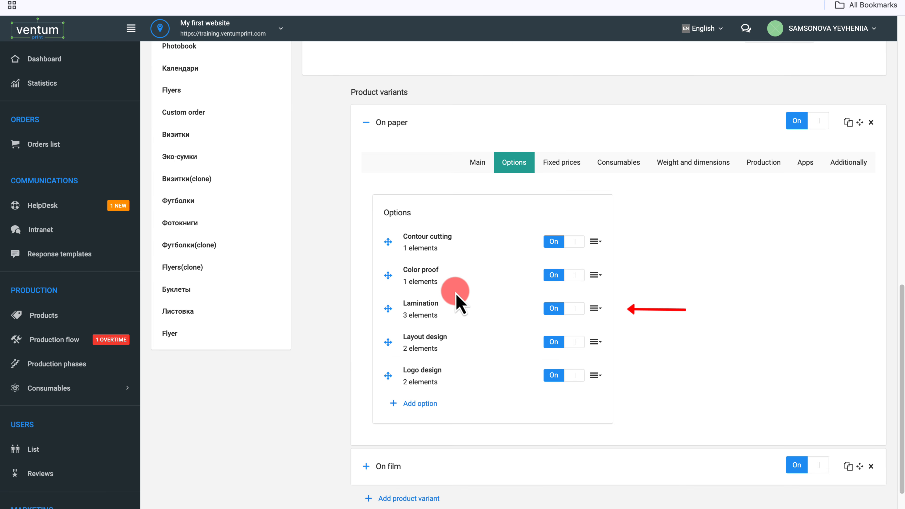
click(595, 309)
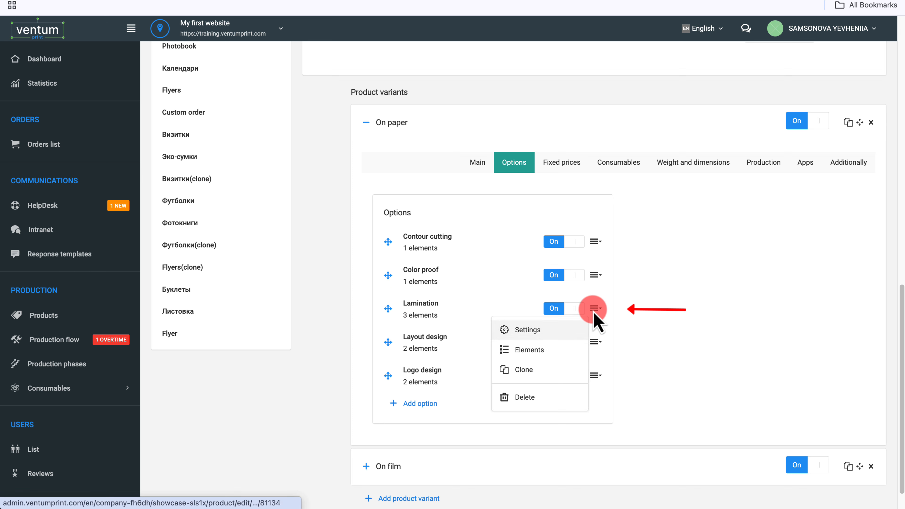
click(563, 351)
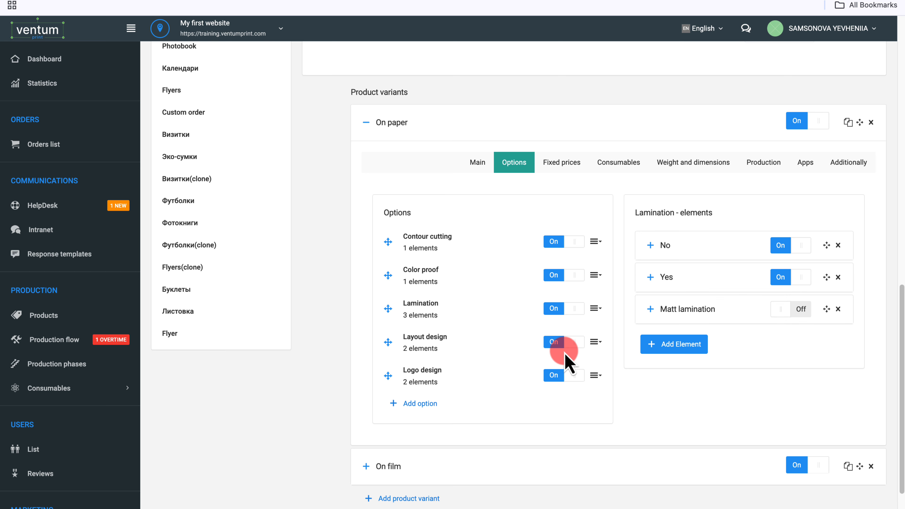
Step: Open the elements of the Flyer's Paper type option and set the 150 grams element's weight to 0.01 kg
click(569, 254)
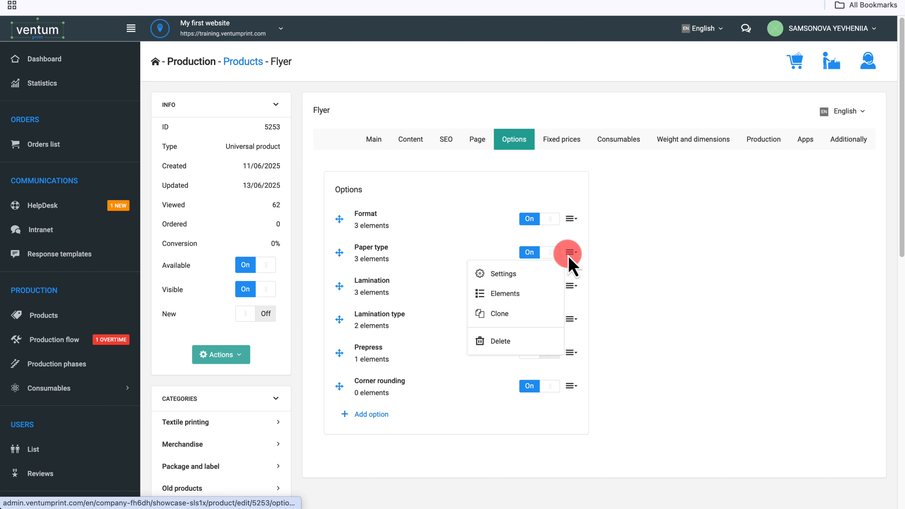
click(550, 296)
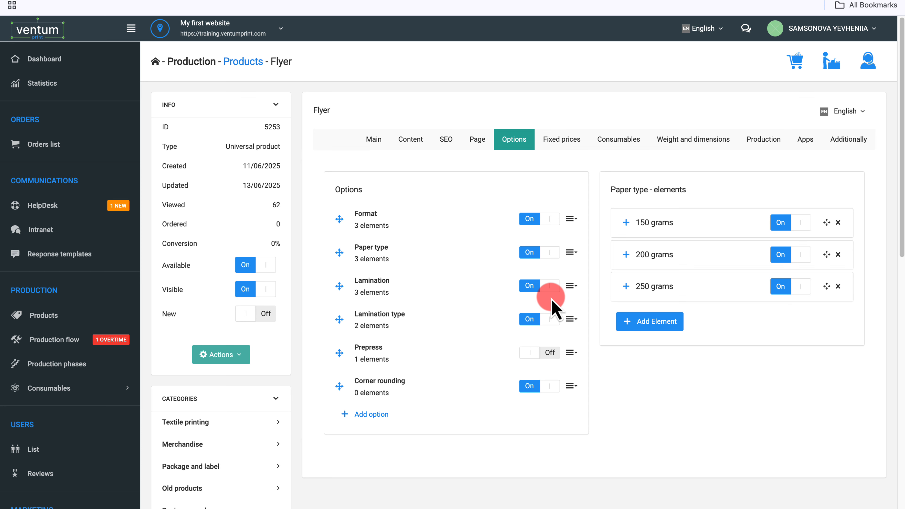
click(627, 223)
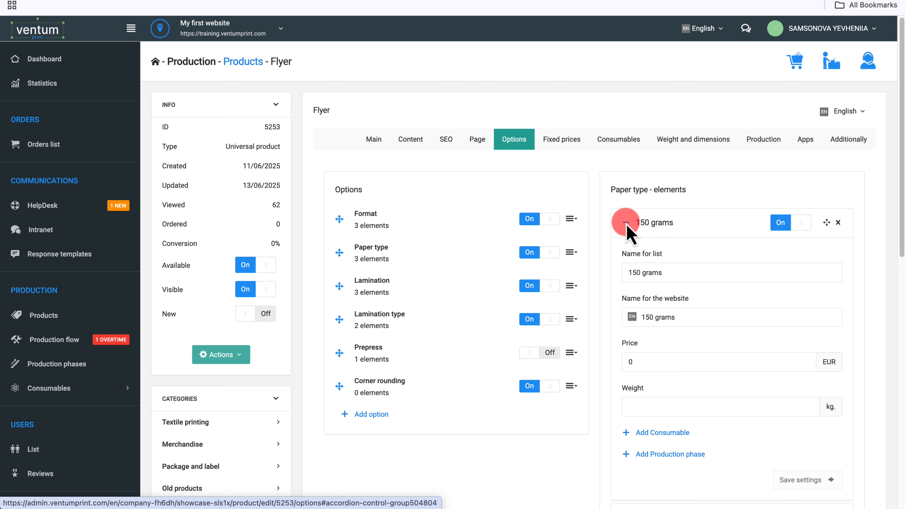
click(625, 405)
text(0.01)
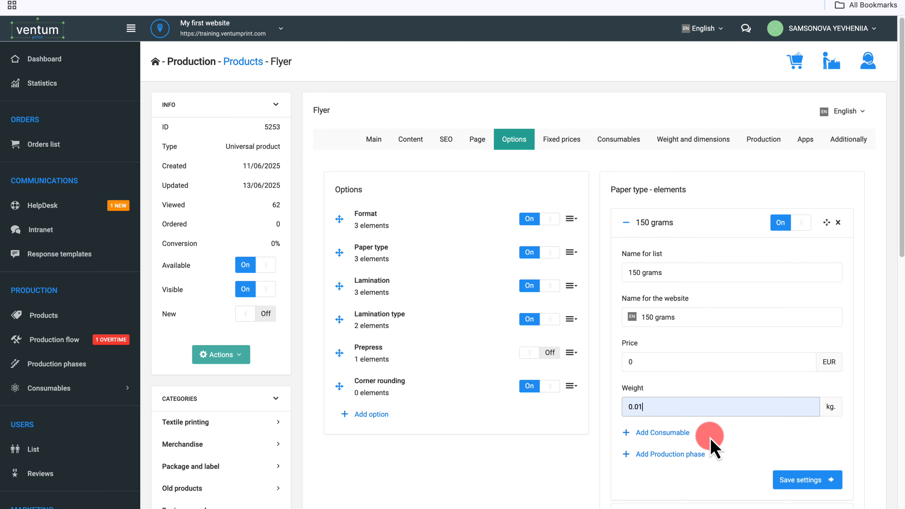
Step: Expand the 200 grams element of Paper type and set its weight to 0.015 kg
scroll(715, 449, down, 1)
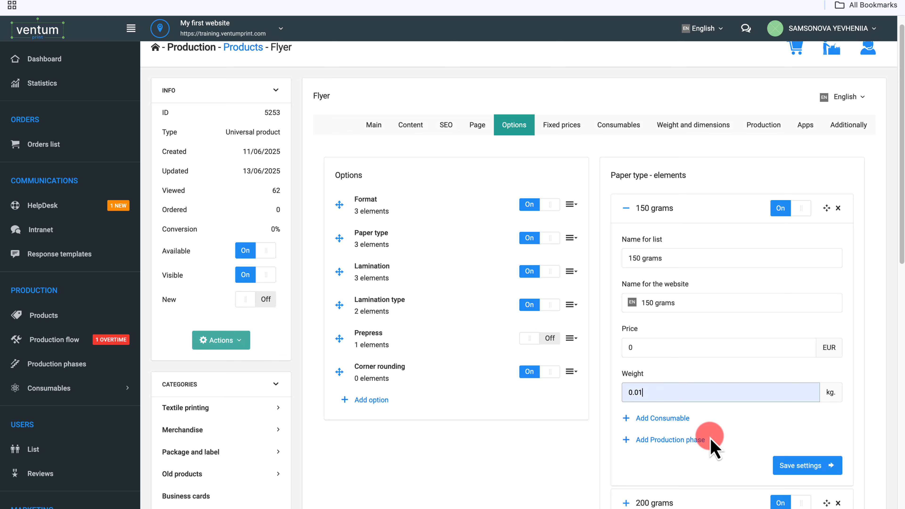
scroll(711, 443, down, 5)
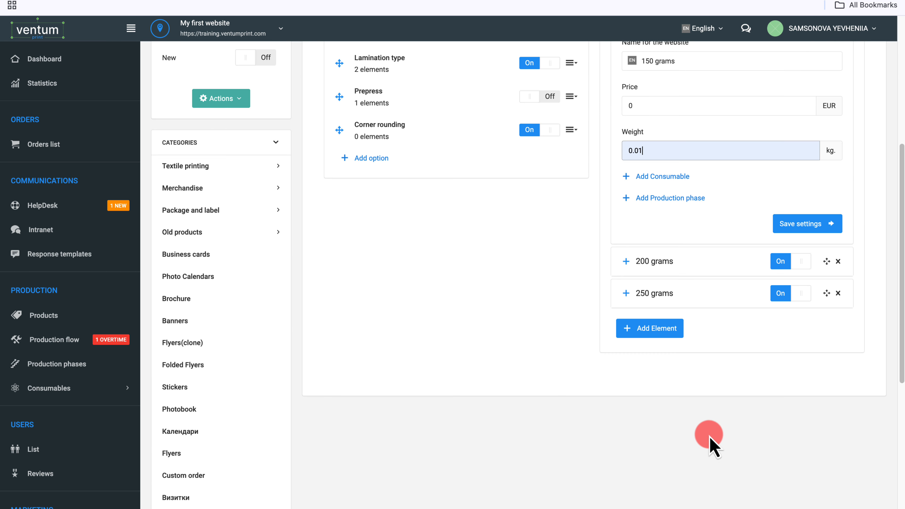
click(627, 261)
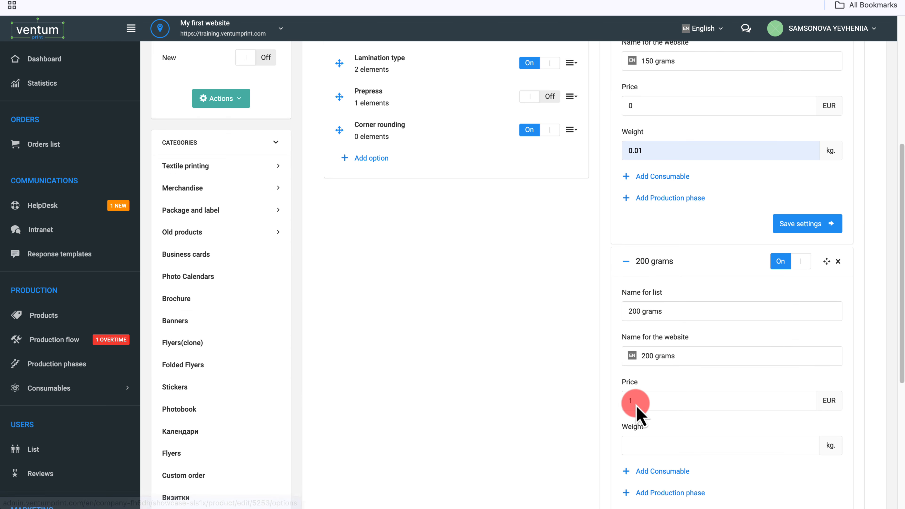
click(638, 444)
text(0.015)
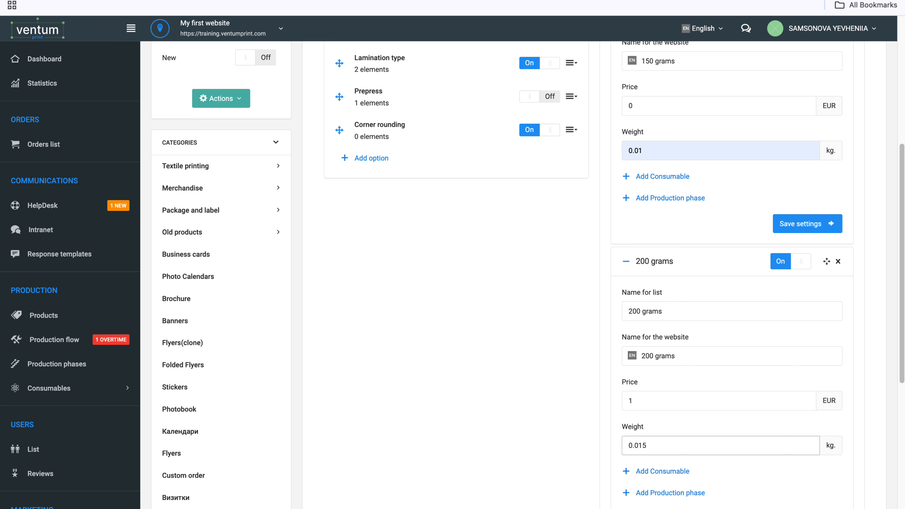
Step: Open the Lamination type option's elements and add an empty consumable entry to the Gloss lamination element
scroll(646, 461, up, 5)
click(572, 257)
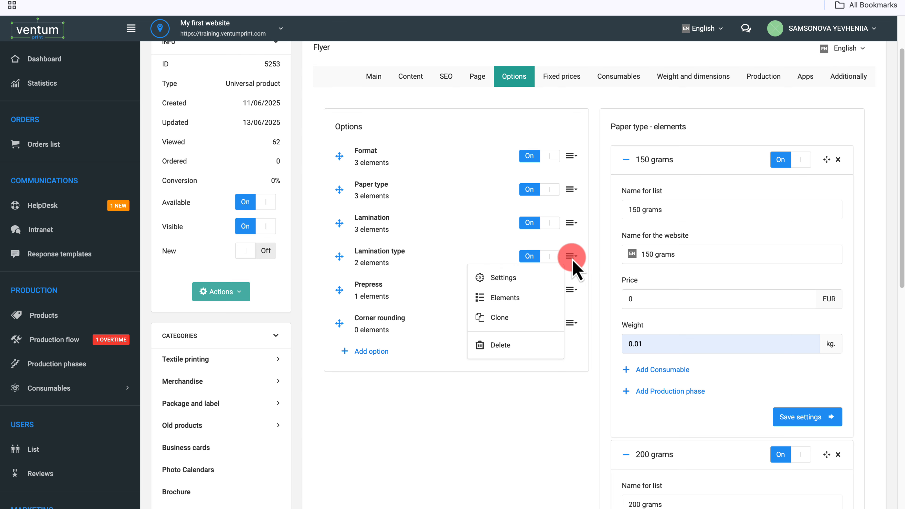
click(554, 300)
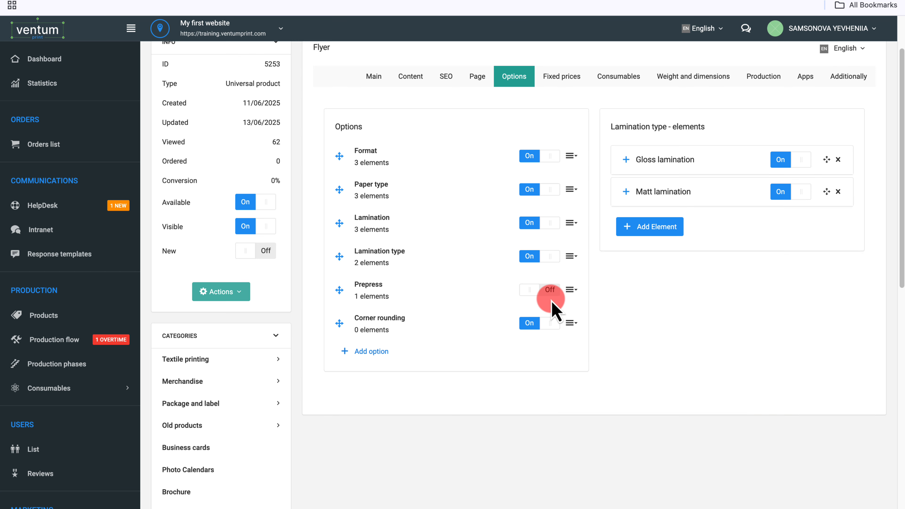
click(626, 160)
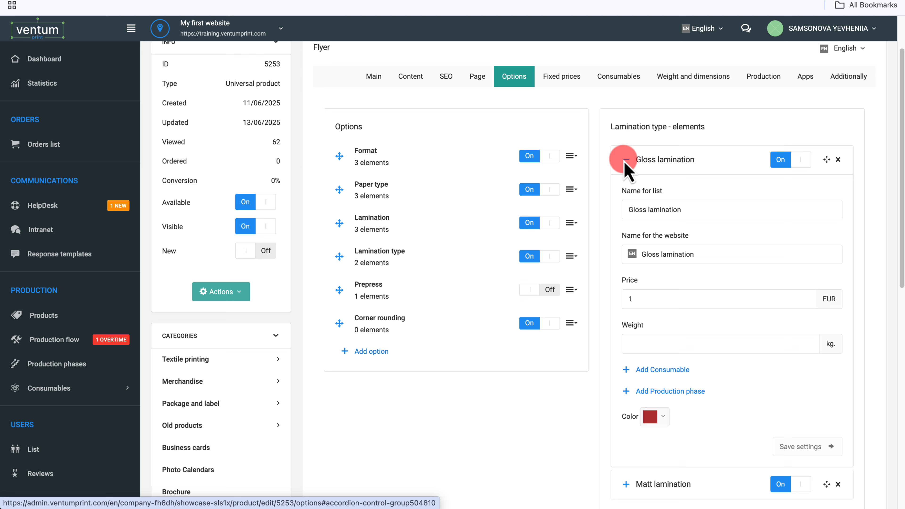
click(659, 371)
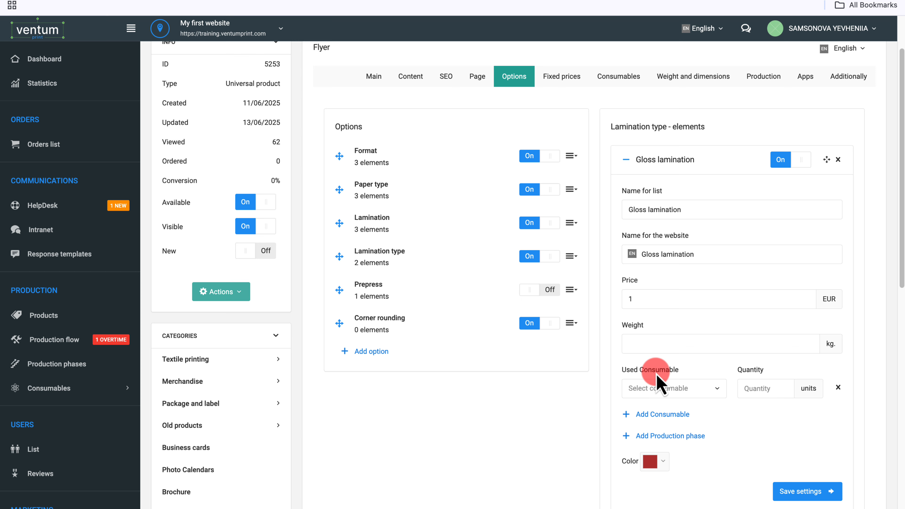
click(103, 391)
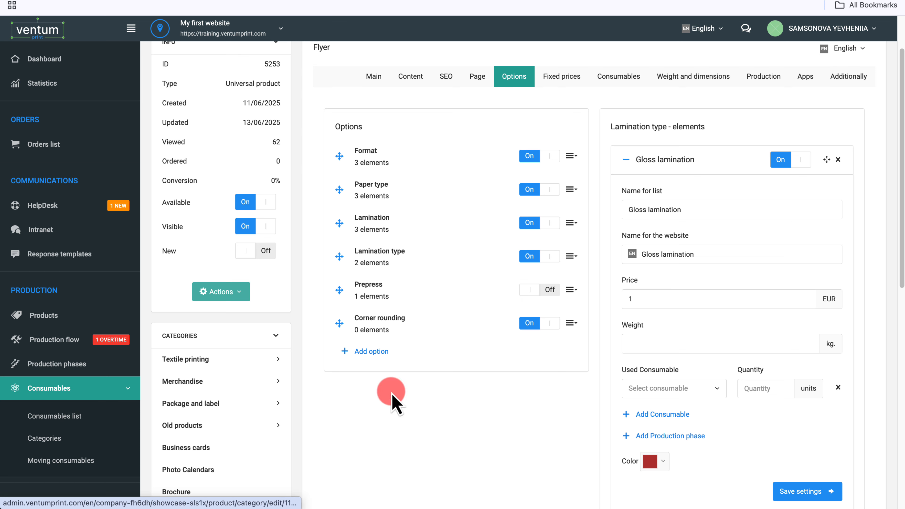
click(752, 391)
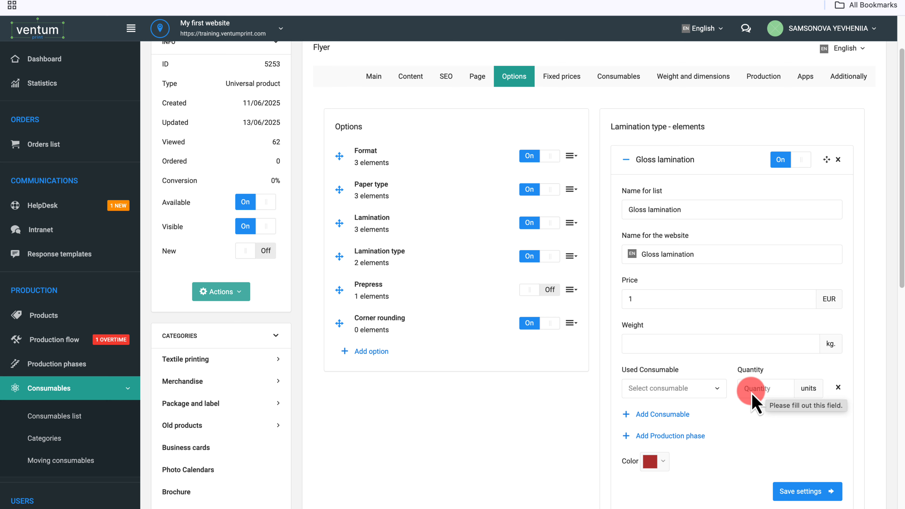
click(679, 416)
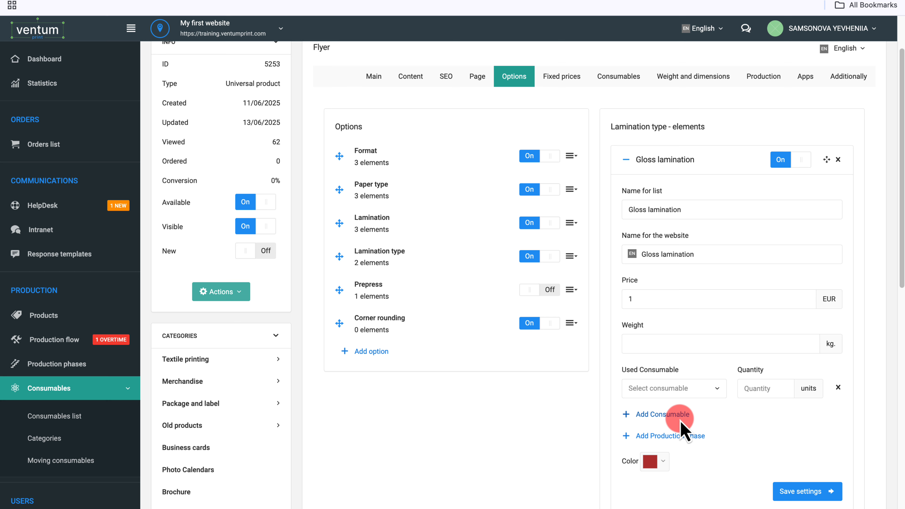
Step: Expand the Matt lamination element and add an empty consumable entry and an empty production phase entry
scroll(681, 424, down, 4)
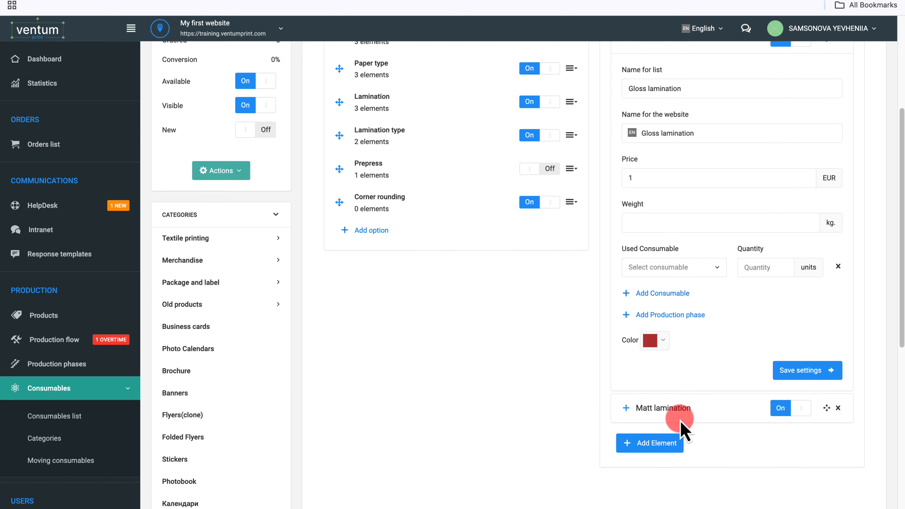
click(625, 390)
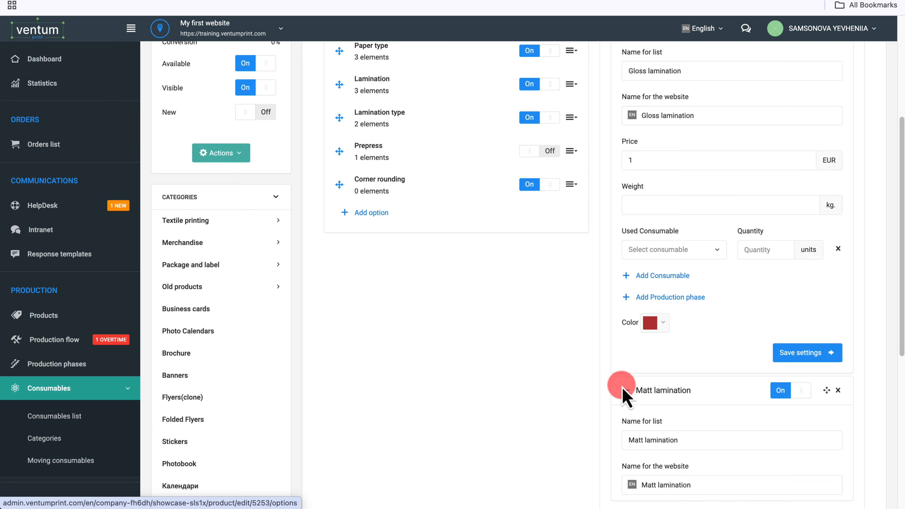
scroll(622, 389, down, 8)
click(657, 313)
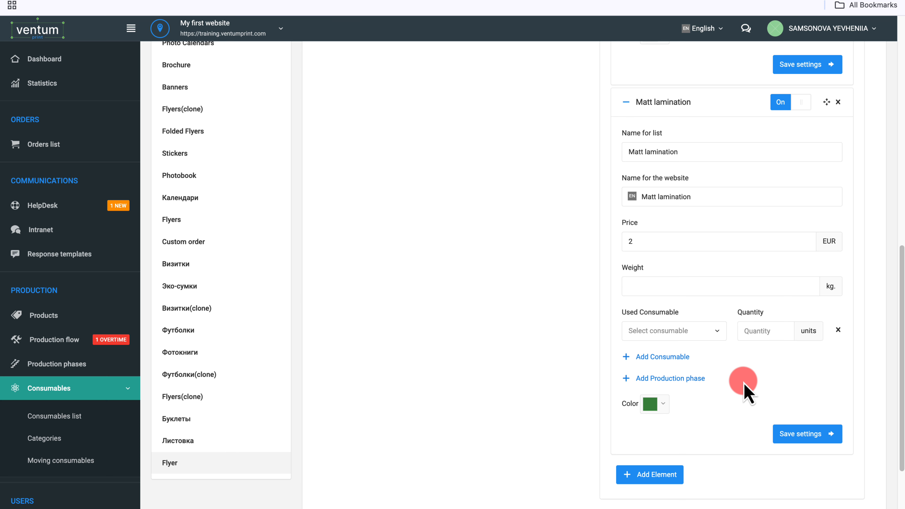
click(699, 380)
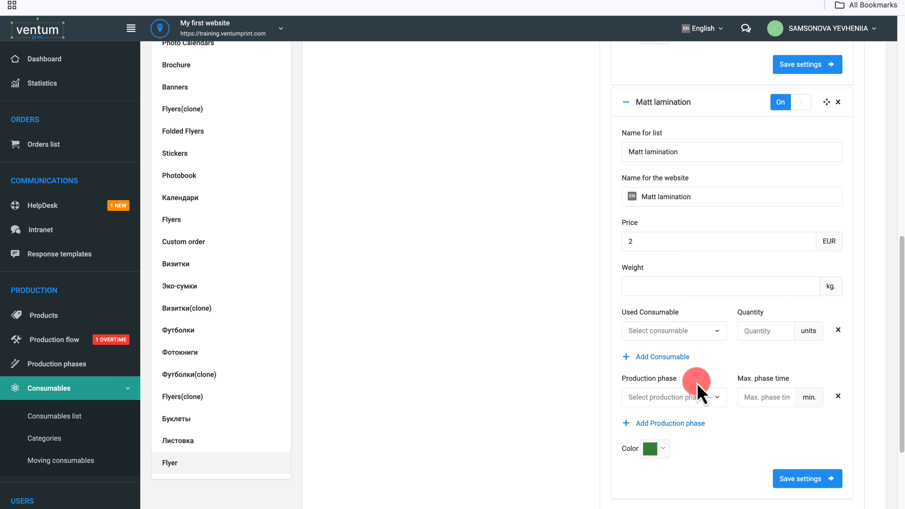